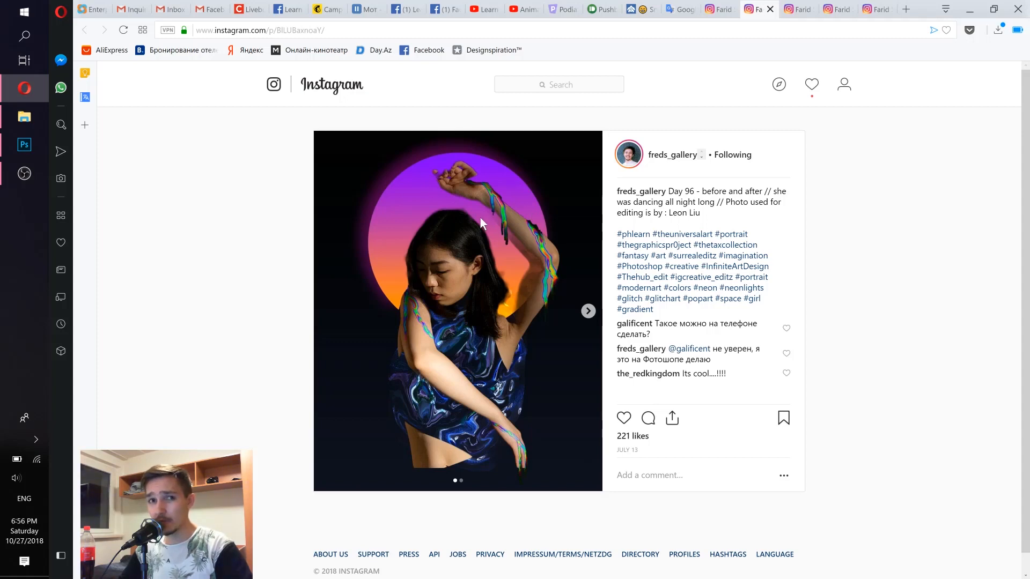
Look through the Instagram examples of rainbow glitch portraits, and switch to Photoshop
key(ctrl+Tab)
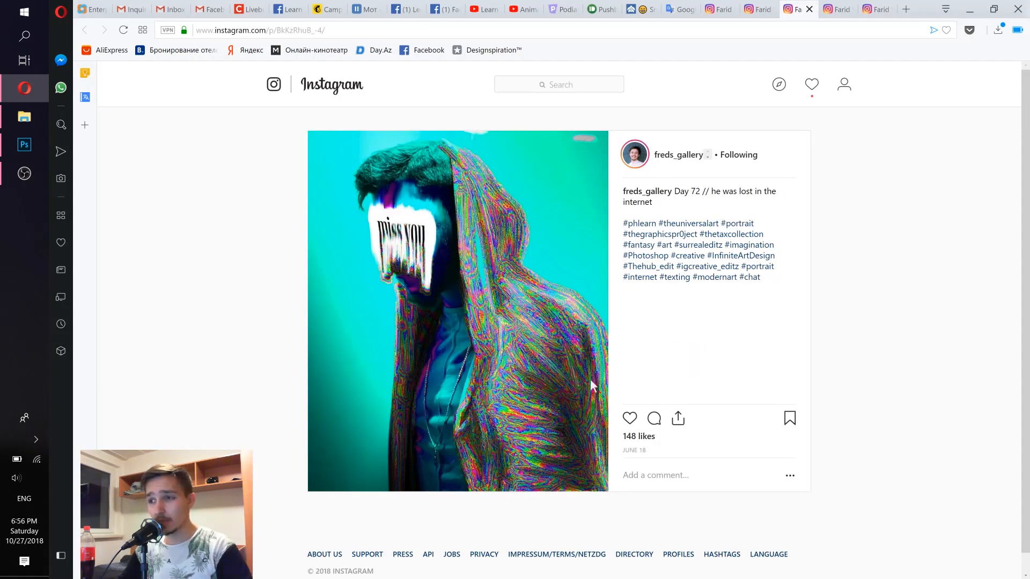
key(ctrl+Tab)
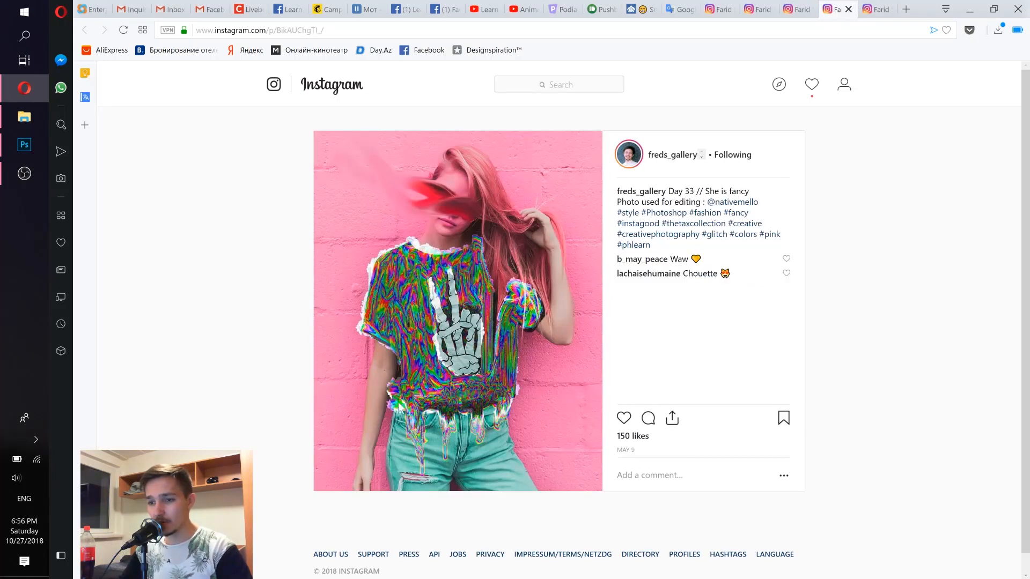
click(885, 7)
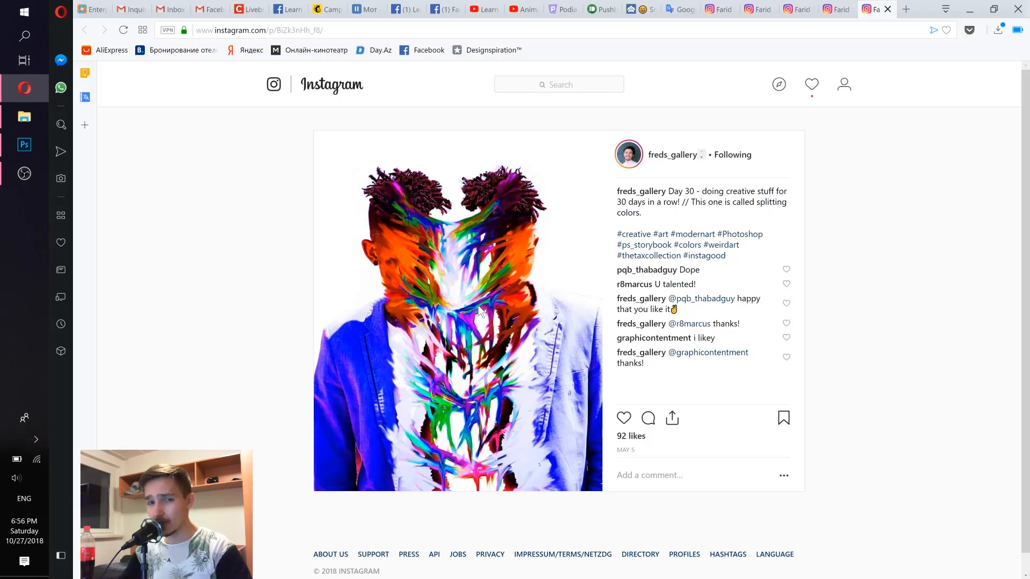
click(969, 9)
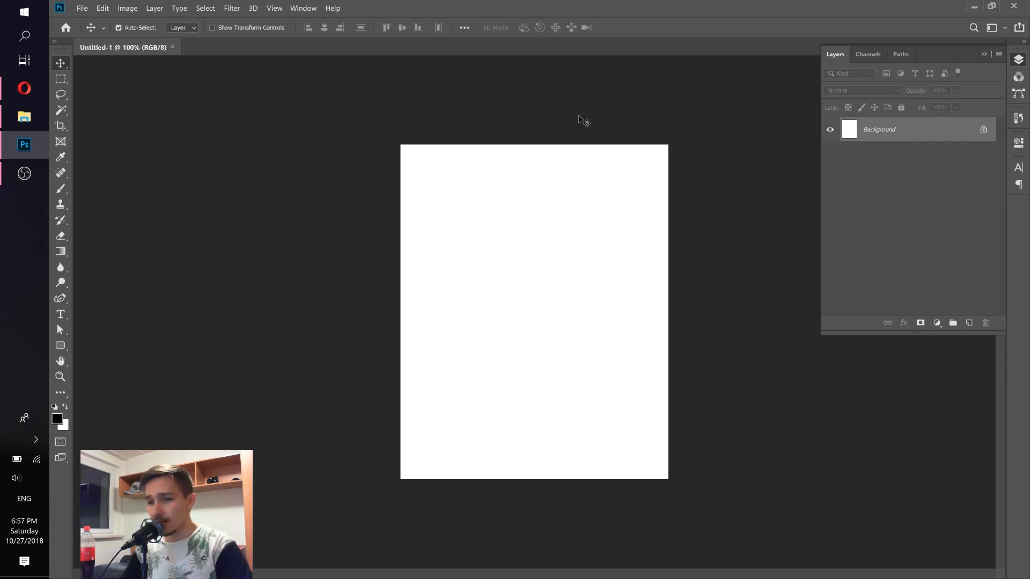
Place the woman's closeup portrait JPG from the Downloads folder onto the blank canvas
click(25, 119)
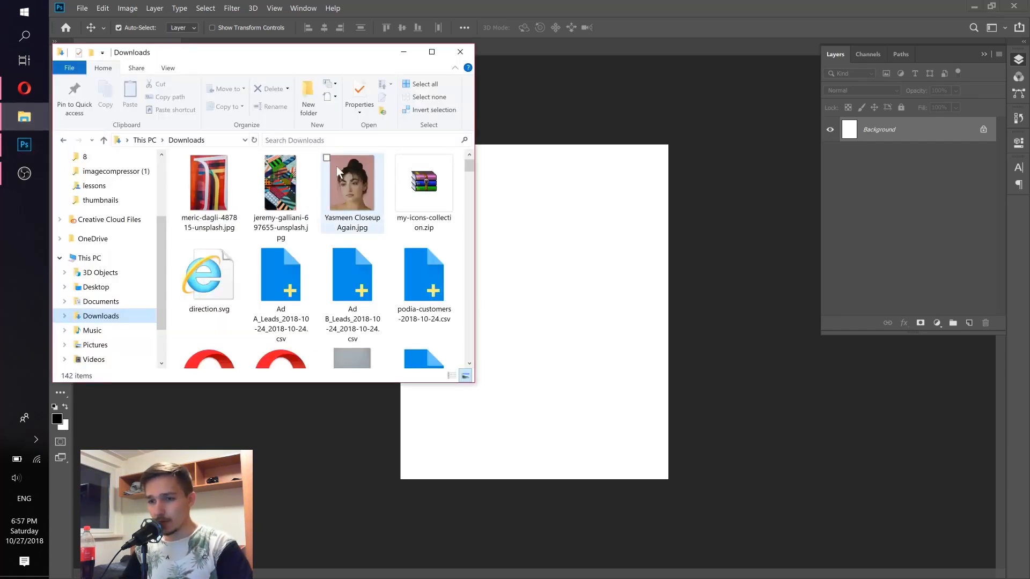
click(352, 191)
drag(340, 179, 583, 338)
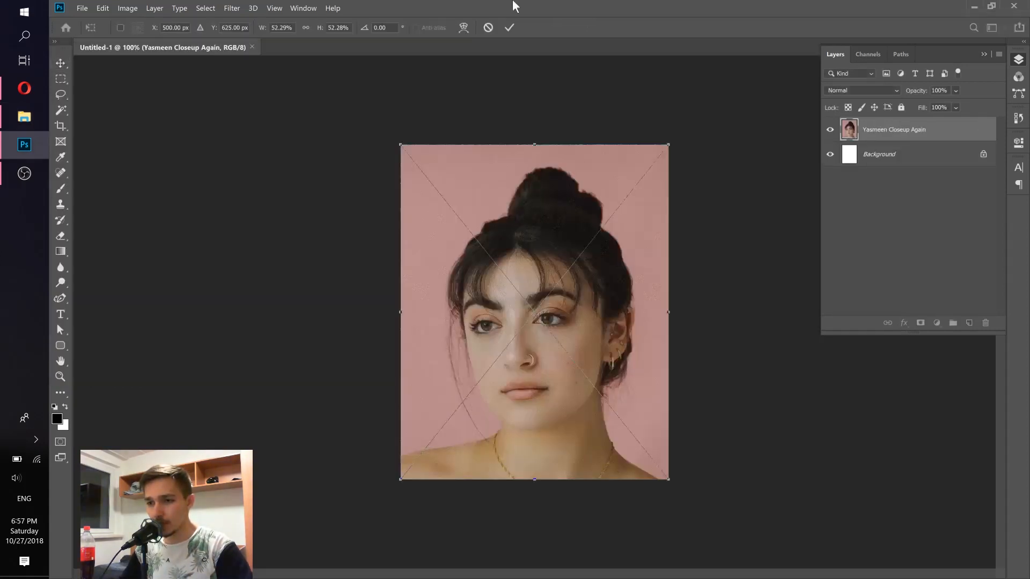
click(510, 28)
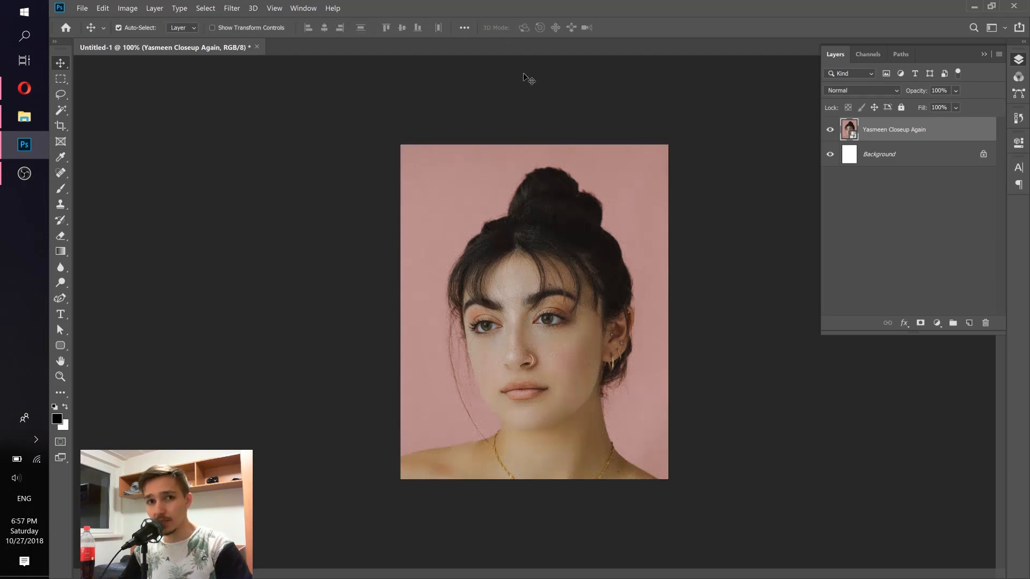
Add a Hue/Saturation adjustment layer above the portrait with hue -64 and saturation +38
click(937, 323)
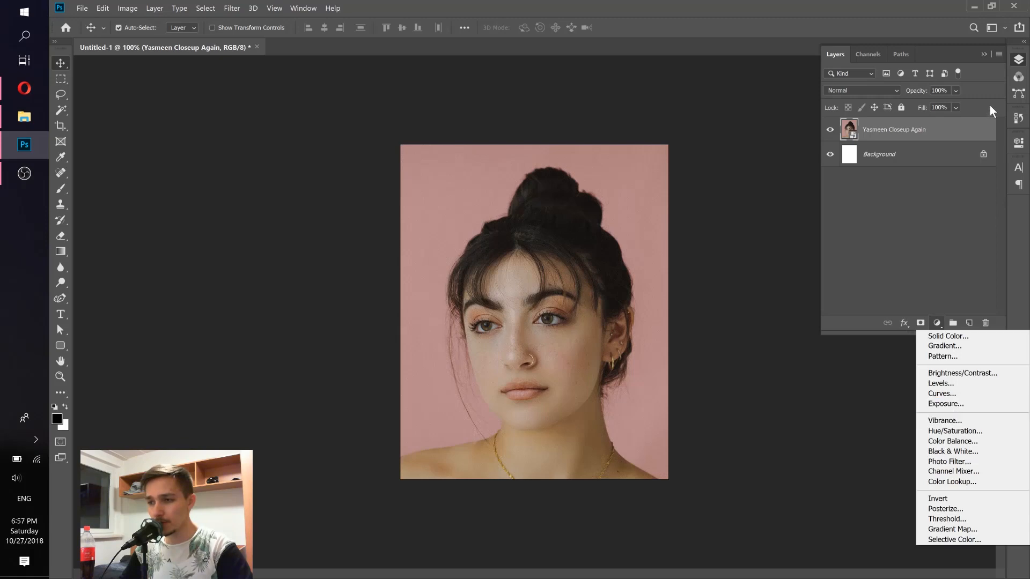
click(1021, 60)
click(1021, 61)
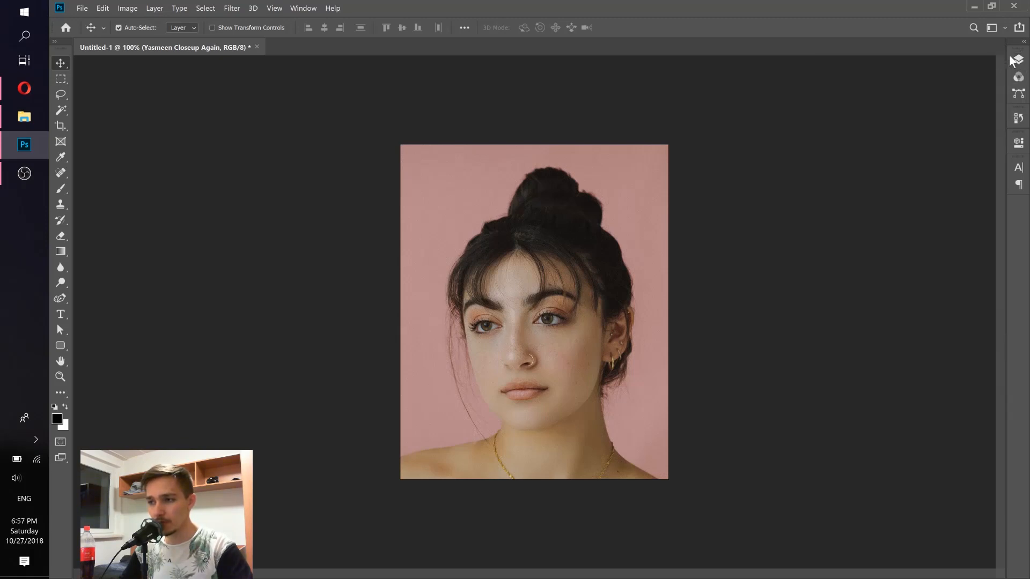
click(1021, 60)
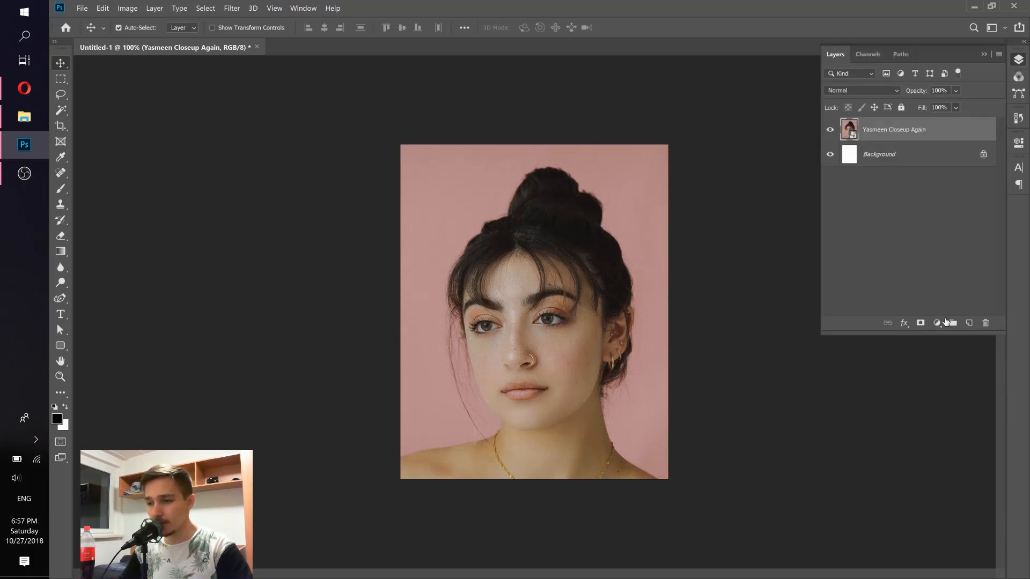
click(937, 323)
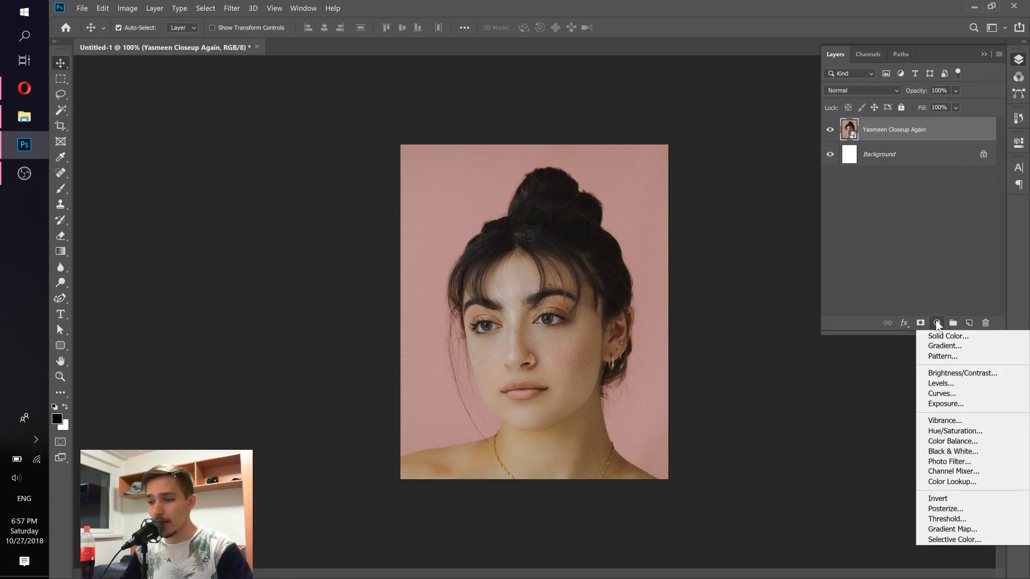
click(947, 433)
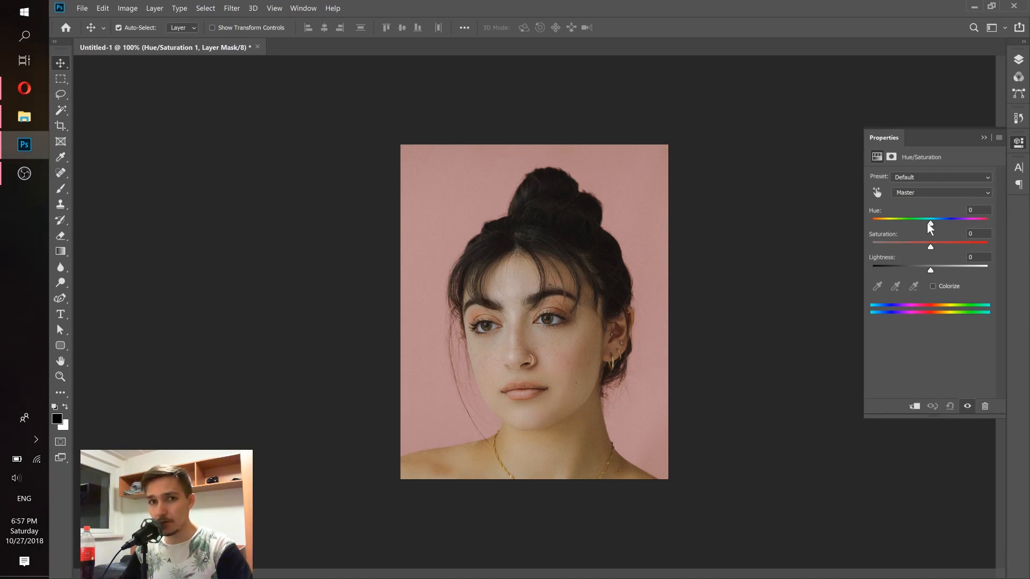
drag(941, 223, 899, 221)
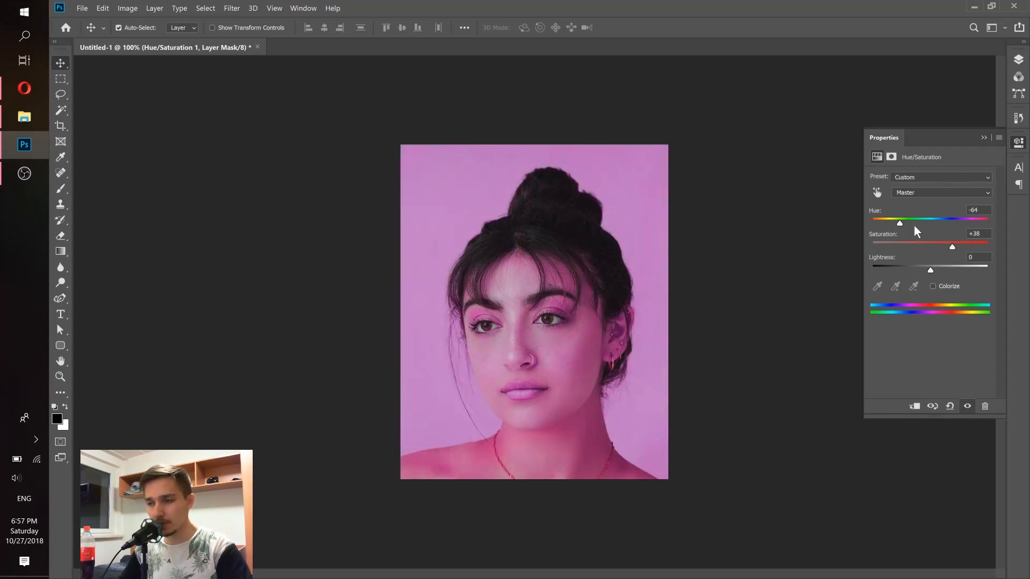
Add a new empty layer between the portrait and the Hue/Saturation adjustment layer
click(1021, 63)
click(1021, 63)
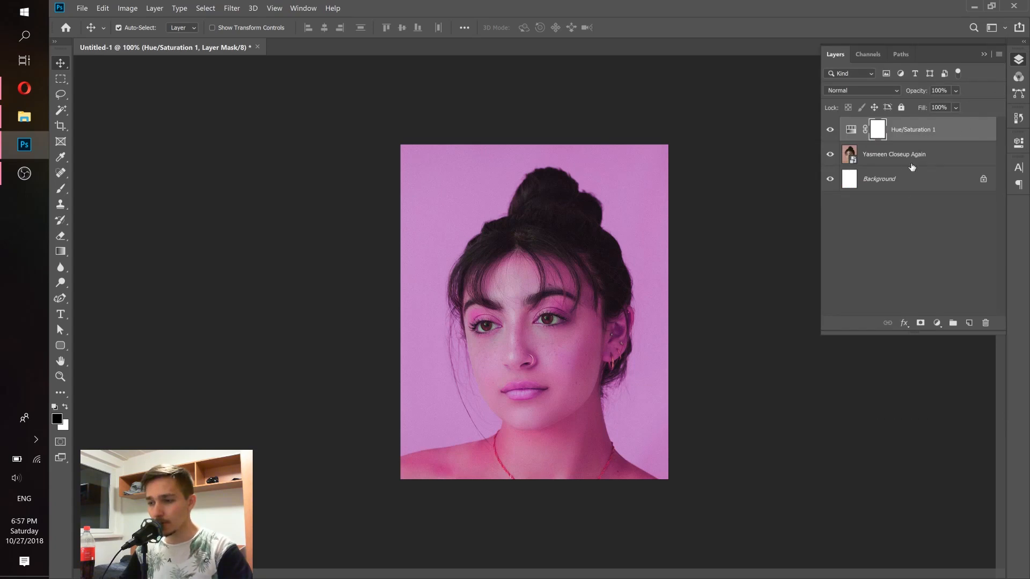
click(968, 323)
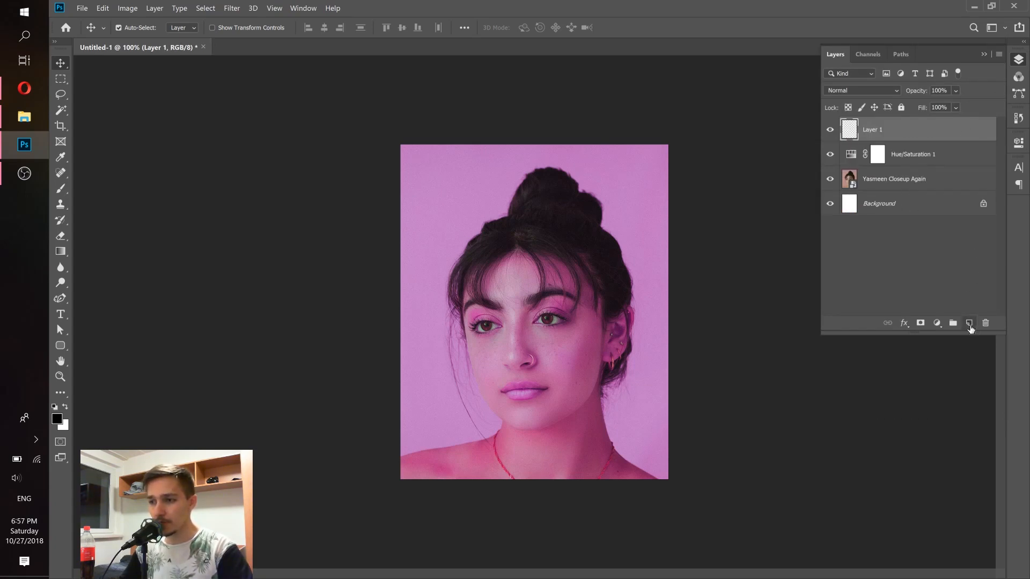
drag(900, 133, 916, 171)
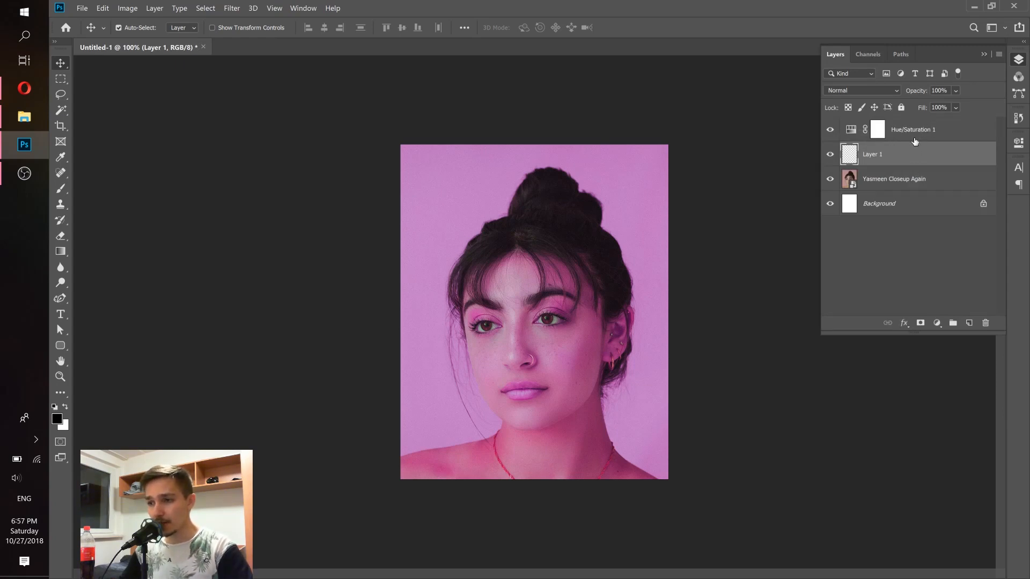
click(897, 179)
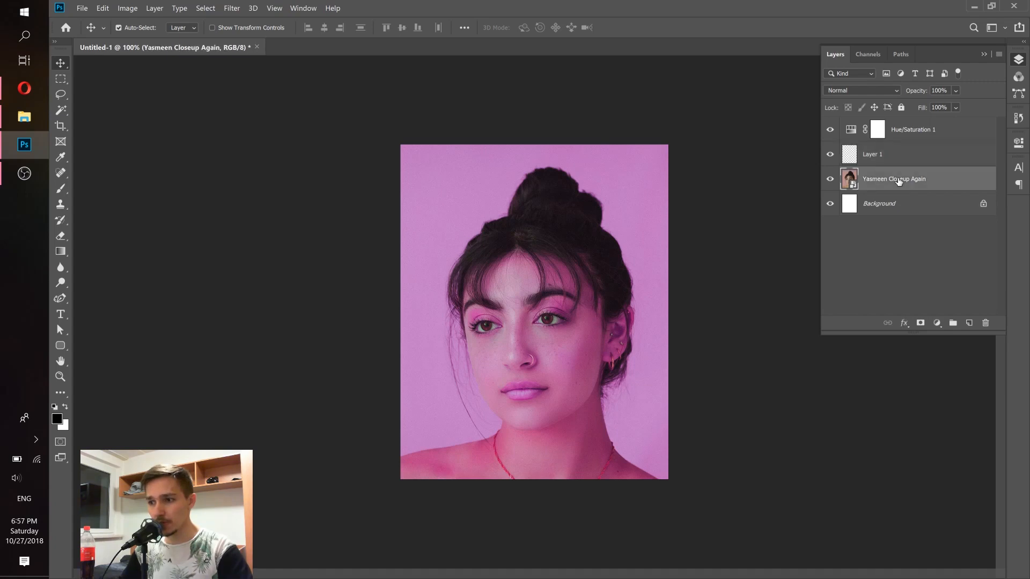
click(895, 156)
click(918, 128)
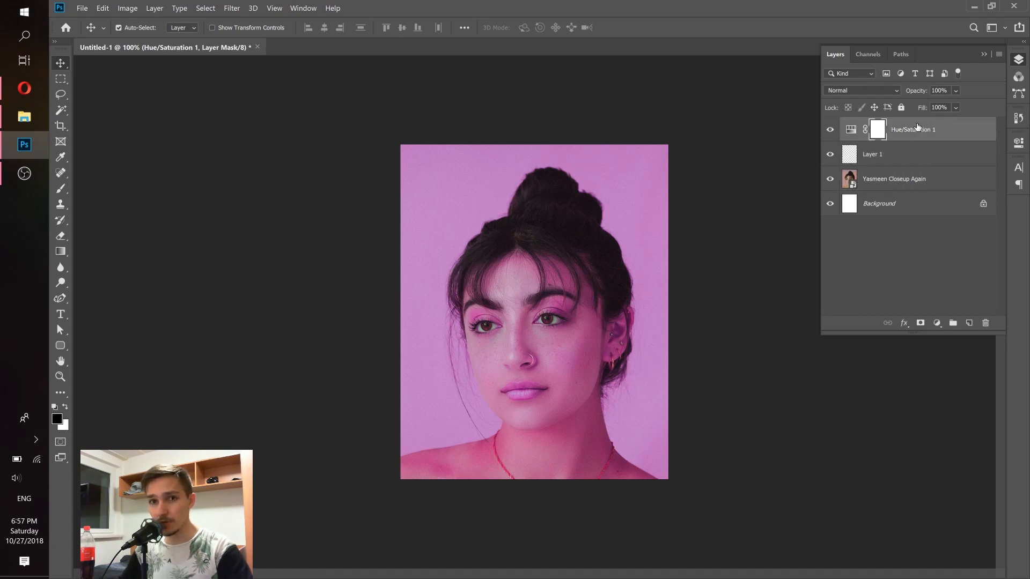
Choose the Mixer Brush tool and set Wet, Load and Mix to 100% and smoothing to 0%
click(59, 189)
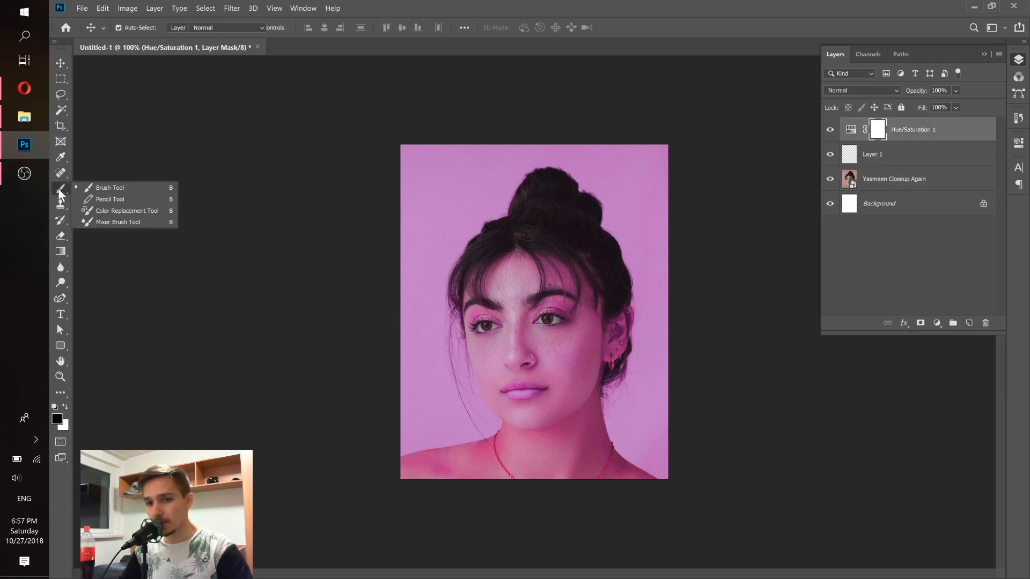
click(112, 222)
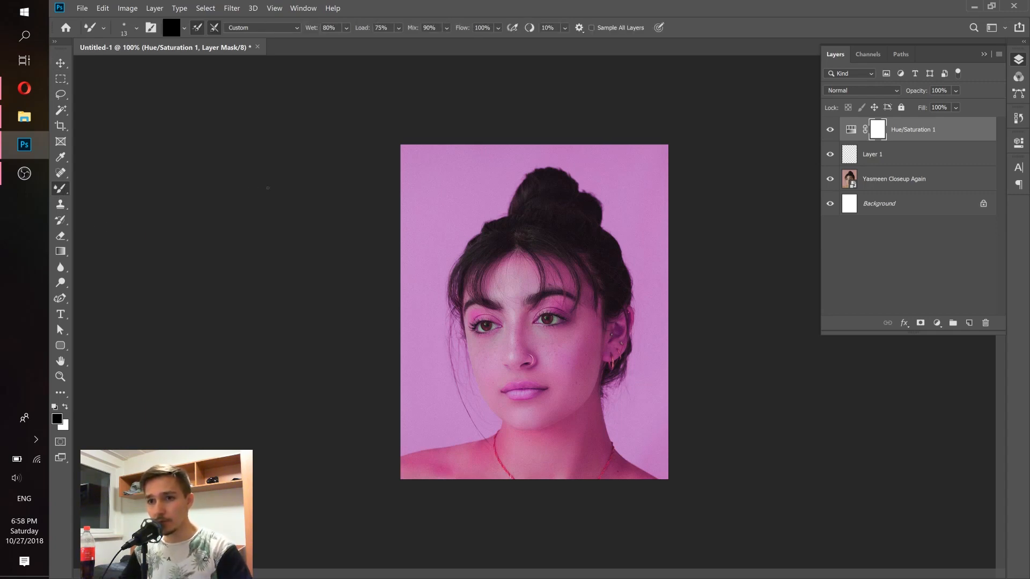
click(346, 27)
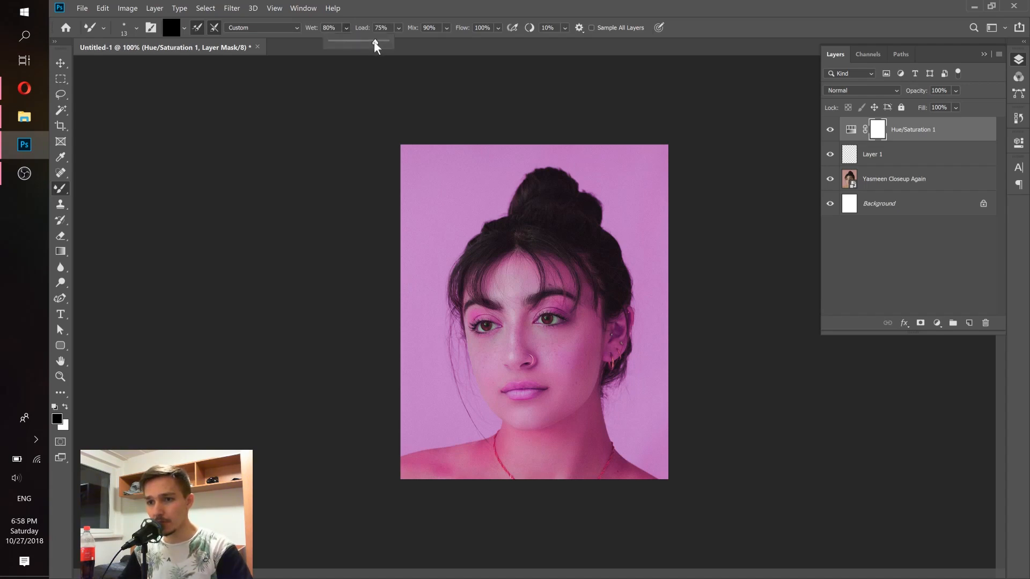
drag(375, 42, 501, 46)
click(399, 27)
click(448, 29)
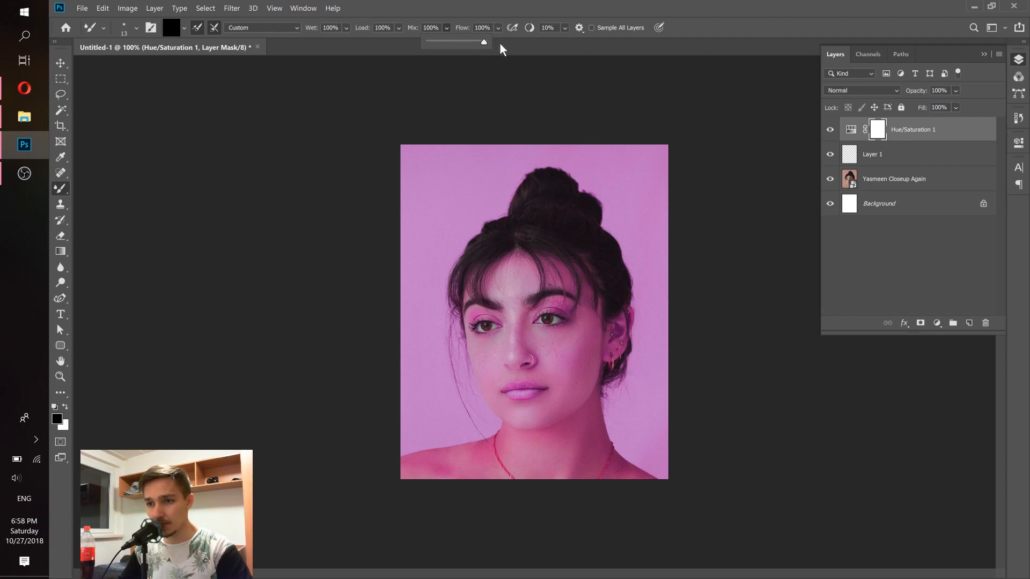
click(566, 28)
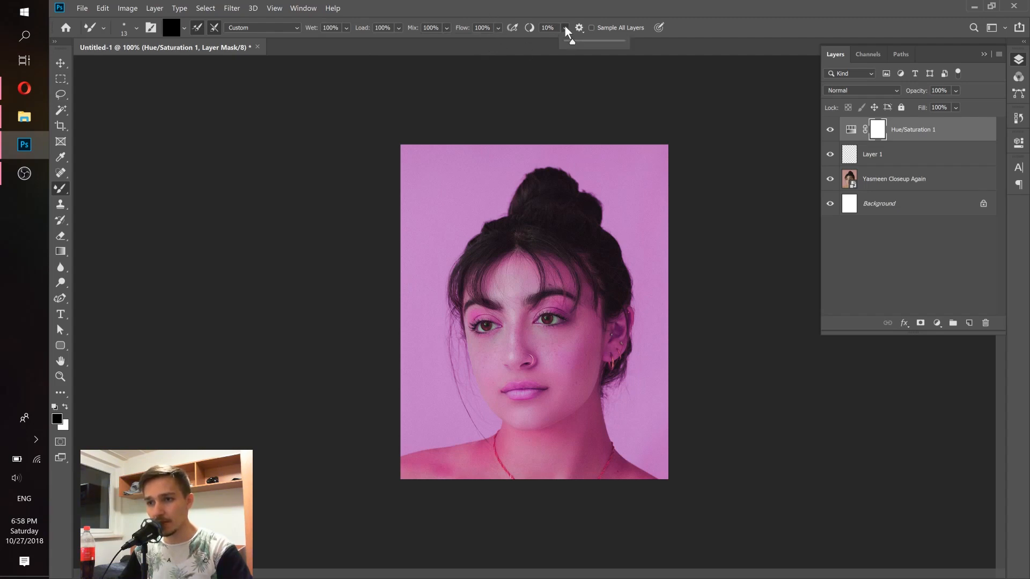
drag(572, 42, 520, 14)
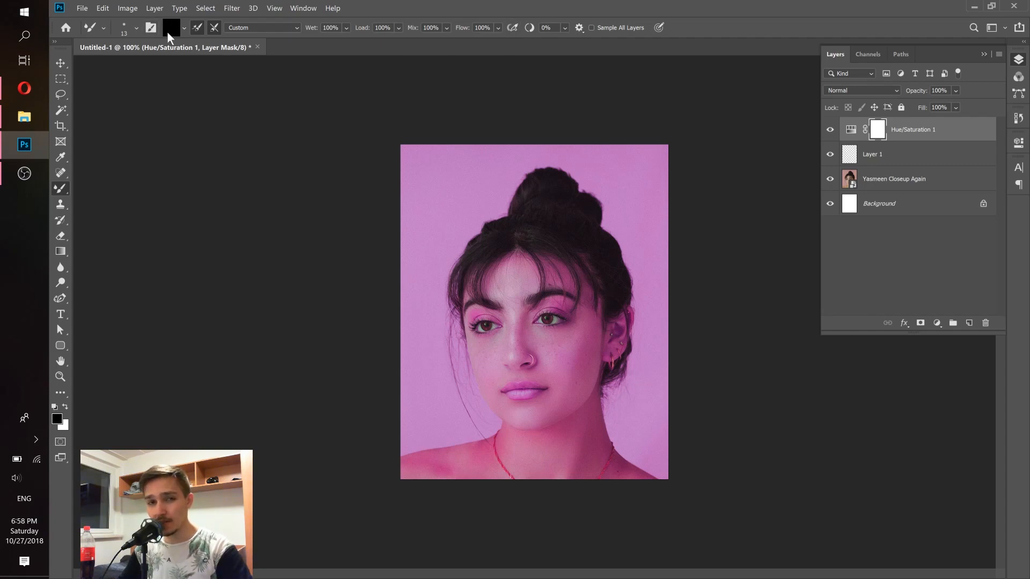
Toggle the Mixer Brush's Load Solid Colors Only option and enlarge the brush size to 72
click(184, 27)
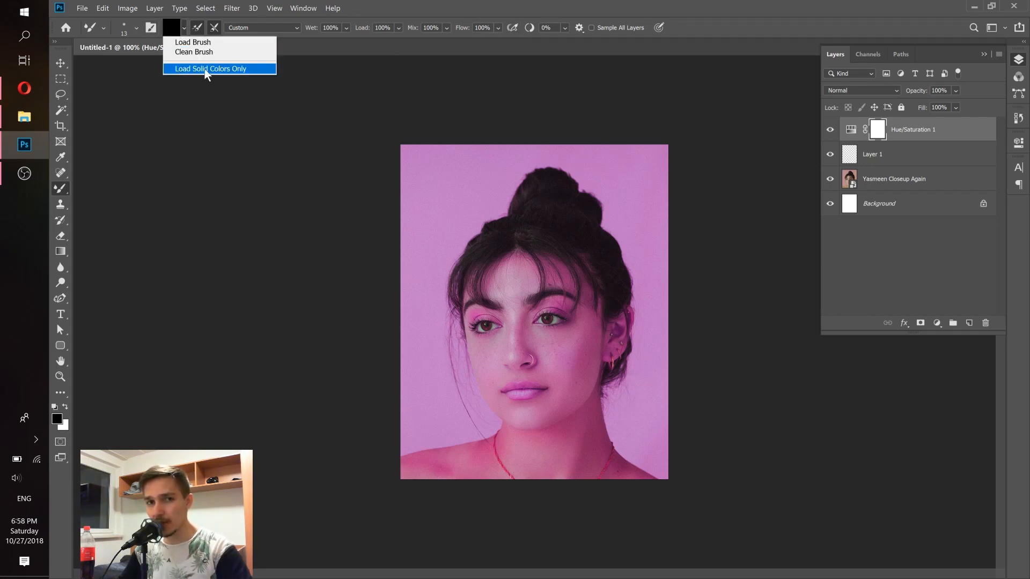
click(191, 69)
click(185, 30)
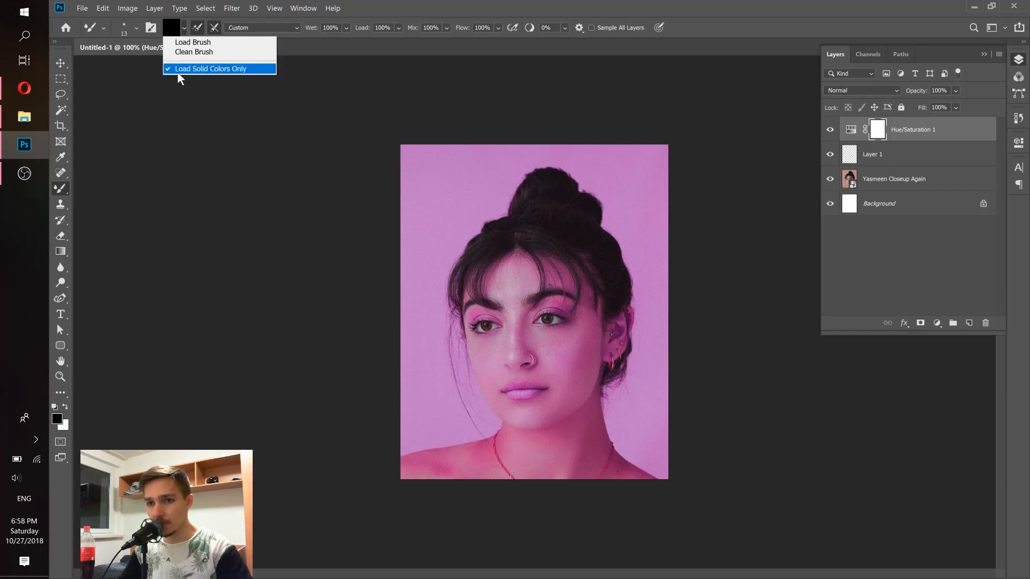
click(180, 69)
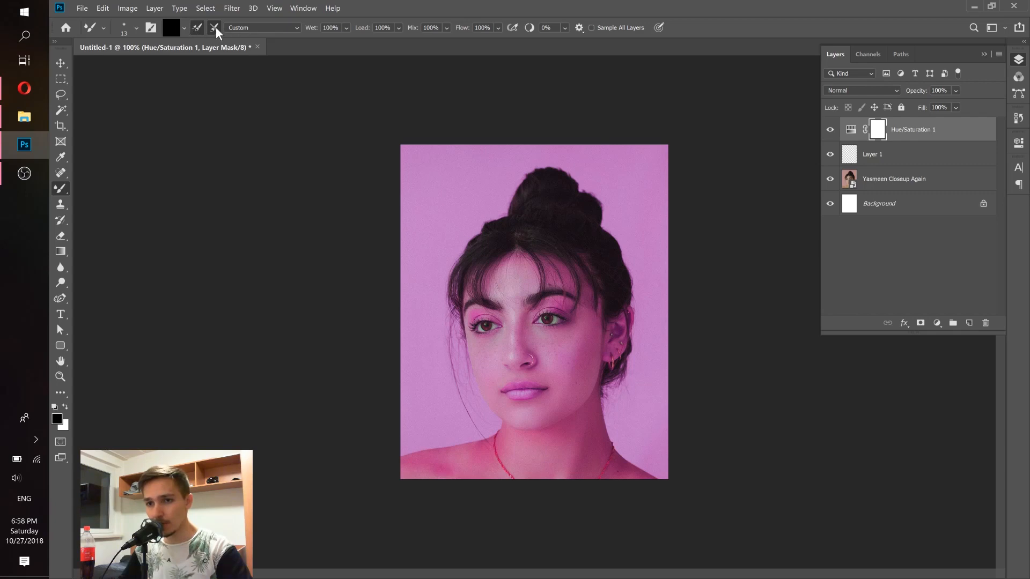
click(138, 30)
drag(133, 65, 143, 63)
click(372, 4)
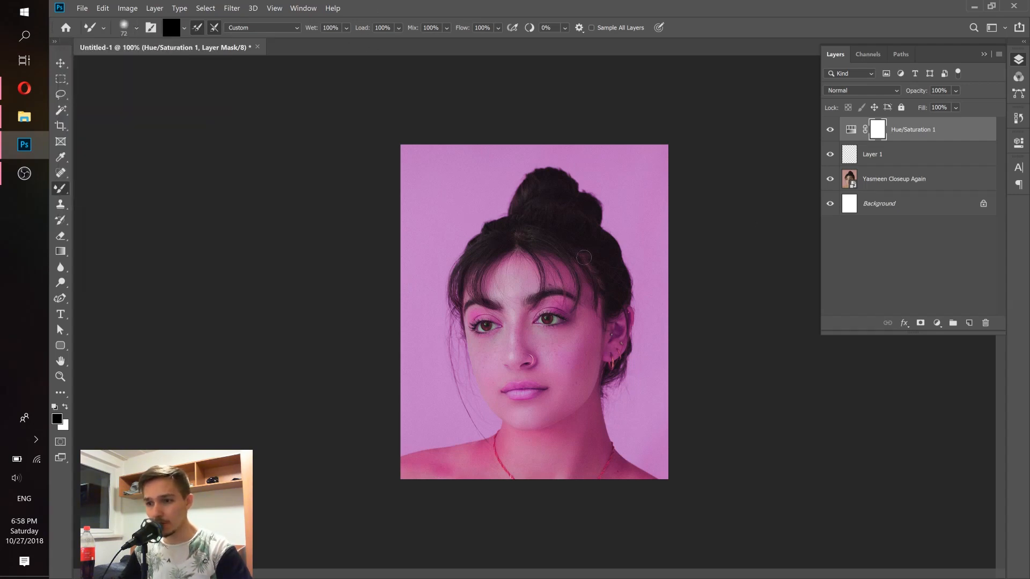
Paint a test stroke below the eye on Layer 1, undo it, and enable Sample All Layers for the Mixer Brush
click(902, 157)
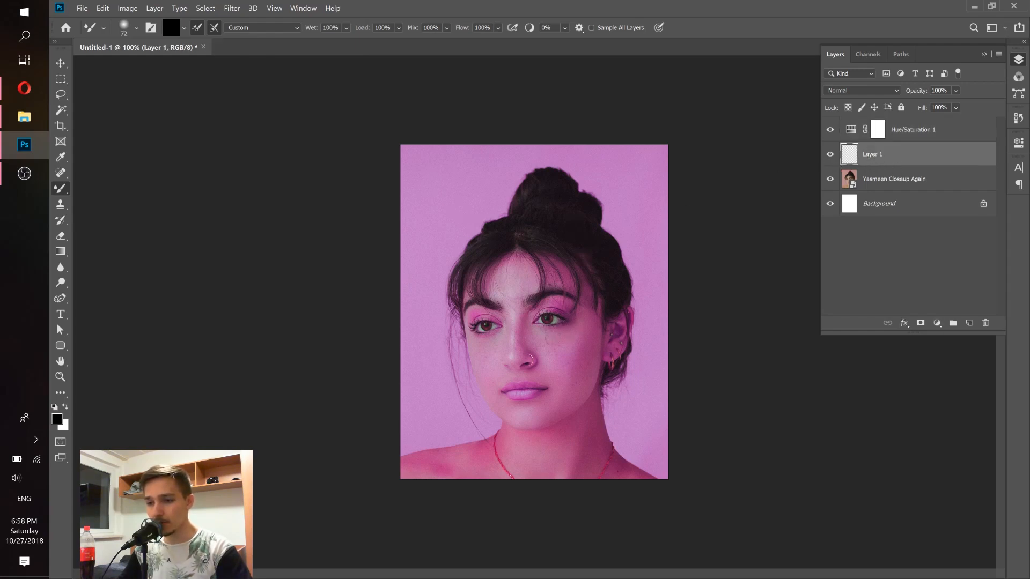
drag(550, 324, 558, 357)
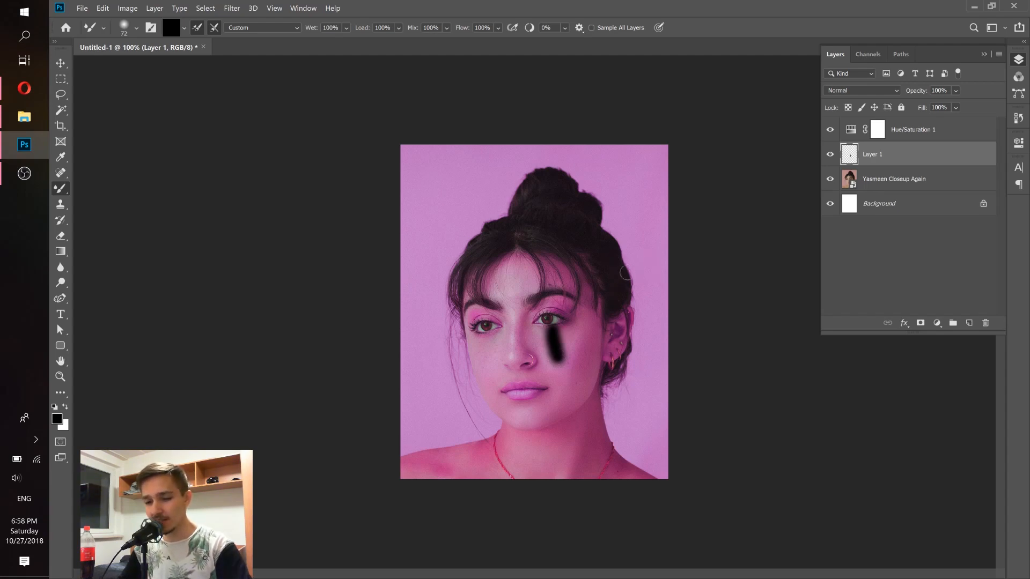
click(102, 8)
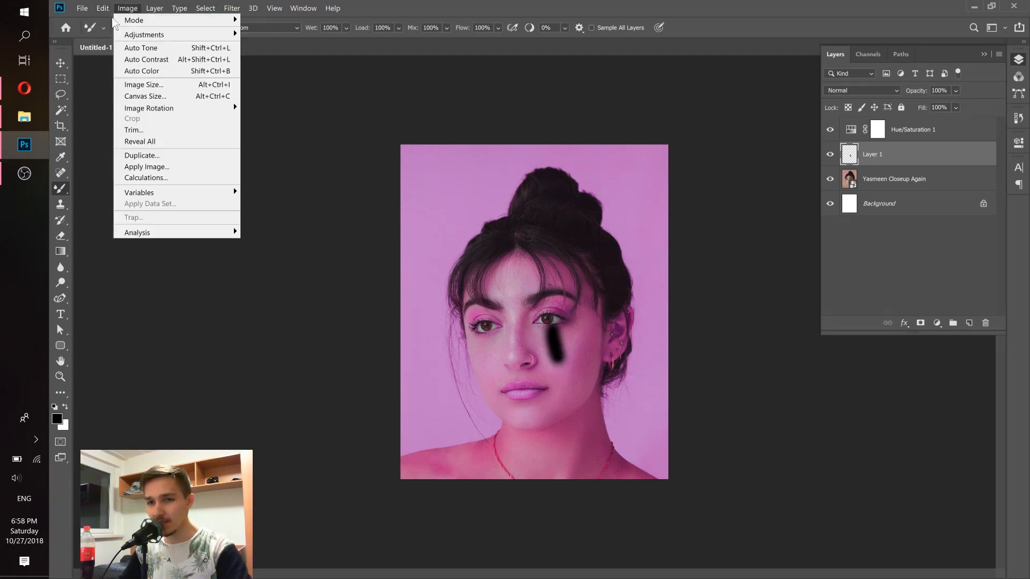
click(109, 21)
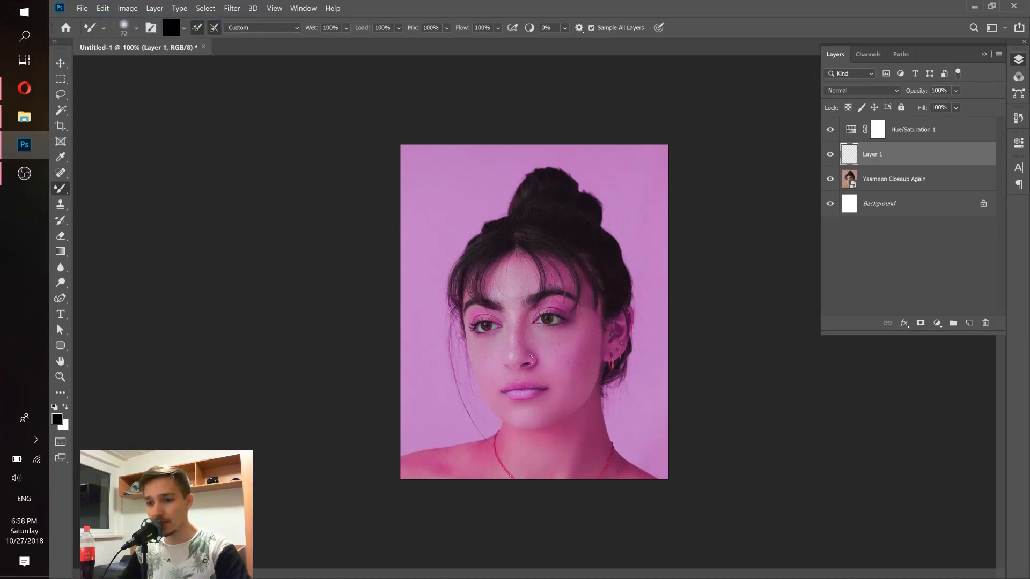
Paint rainbow tear streaks running down both cheeks from the eyes on Layer 1 with the Mixer Brush
drag(547, 331, 549, 366)
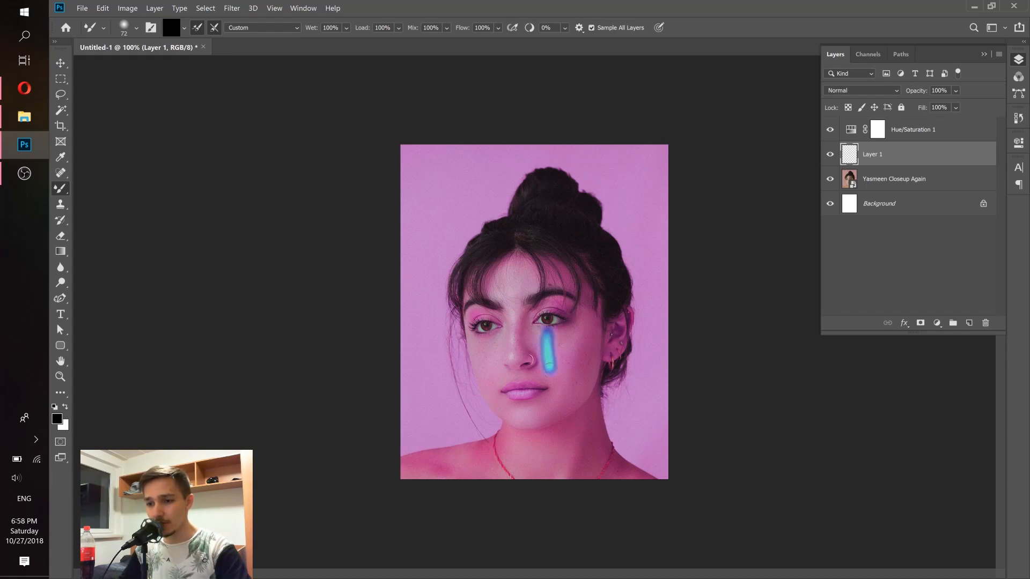
drag(547, 328, 562, 392)
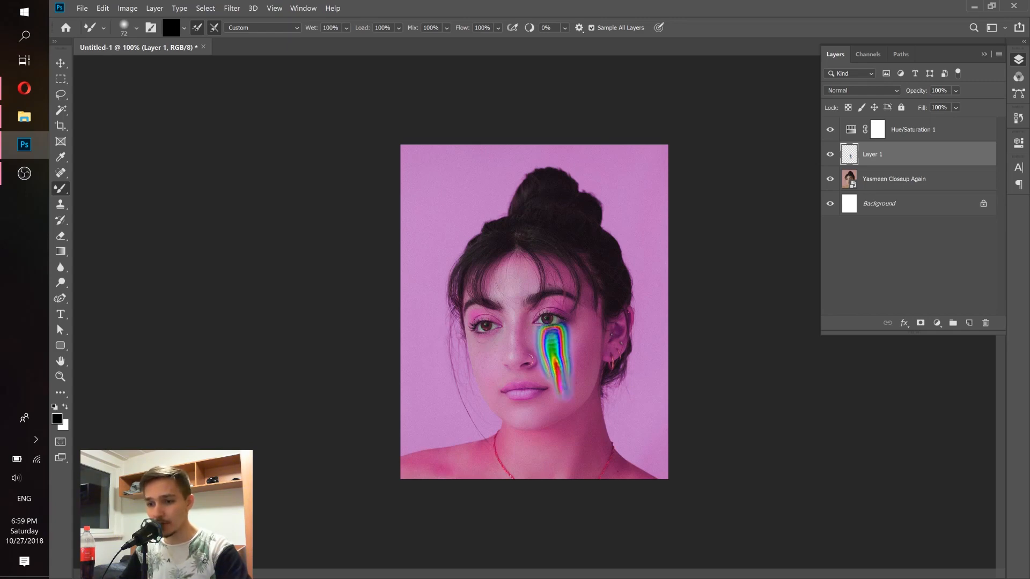
drag(484, 334, 497, 396)
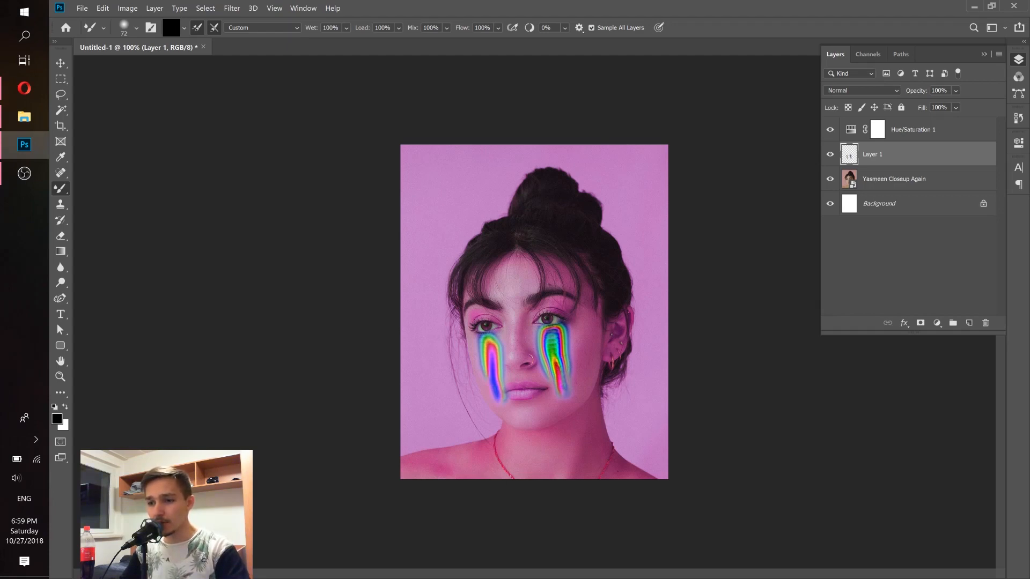
Delete the painted Layer 1 and create a new empty layer above the portrait layer
drag(933, 162, 986, 323)
click(970, 324)
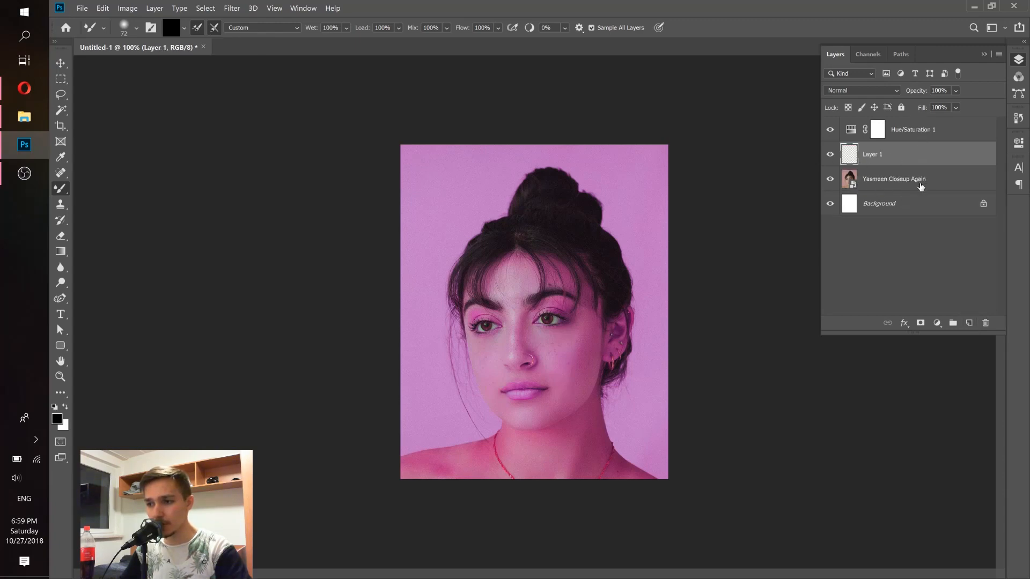
click(984, 55)
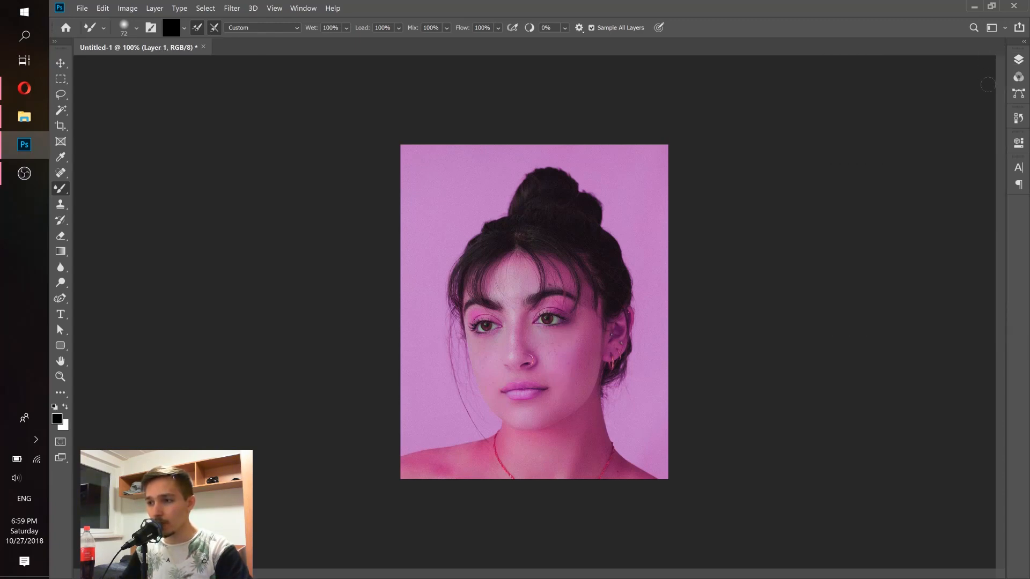
Open the brush settings and choose the 60 px Chalk brush tip for the Mixer Brush
click(300, 8)
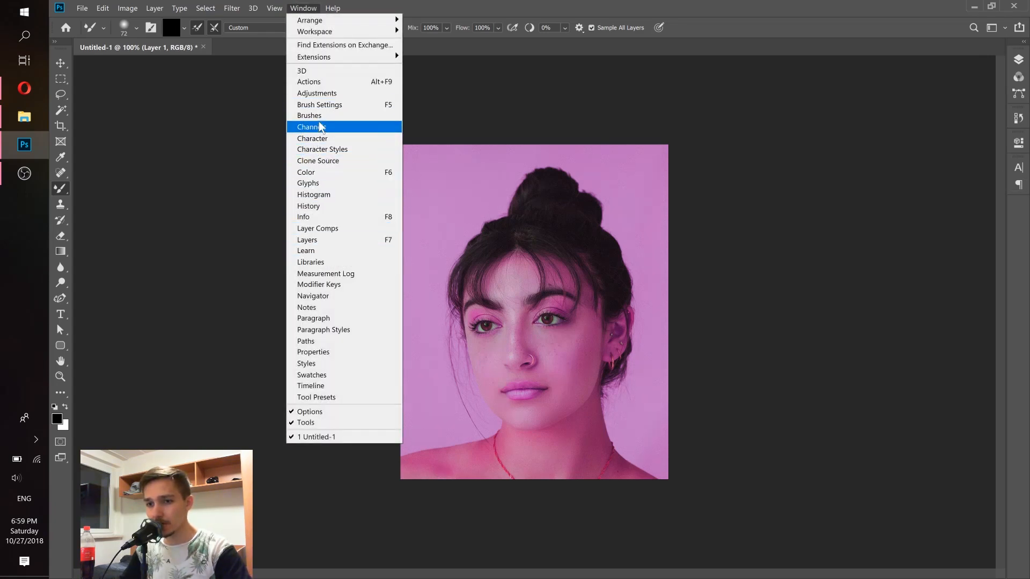
click(320, 105)
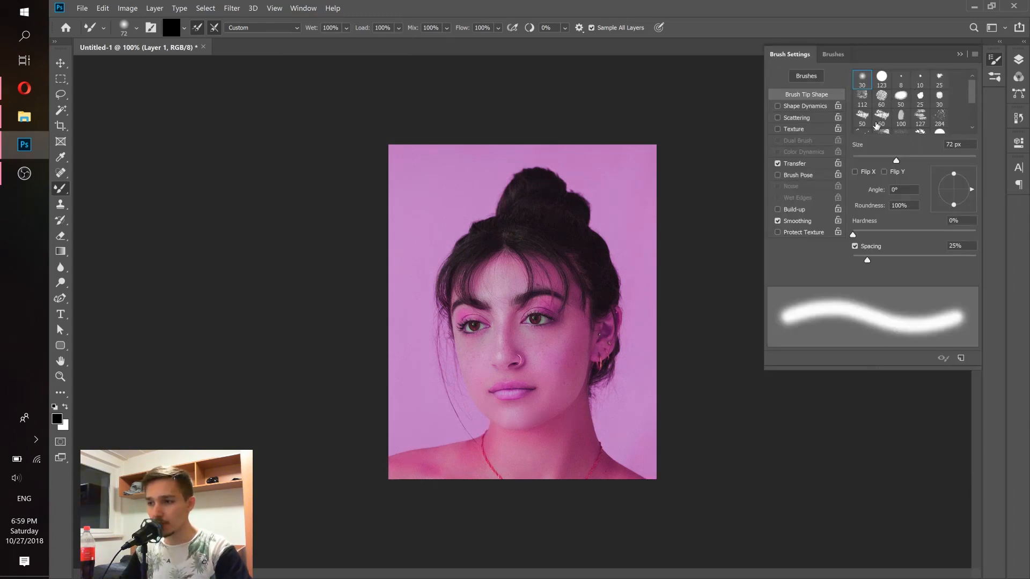
click(877, 122)
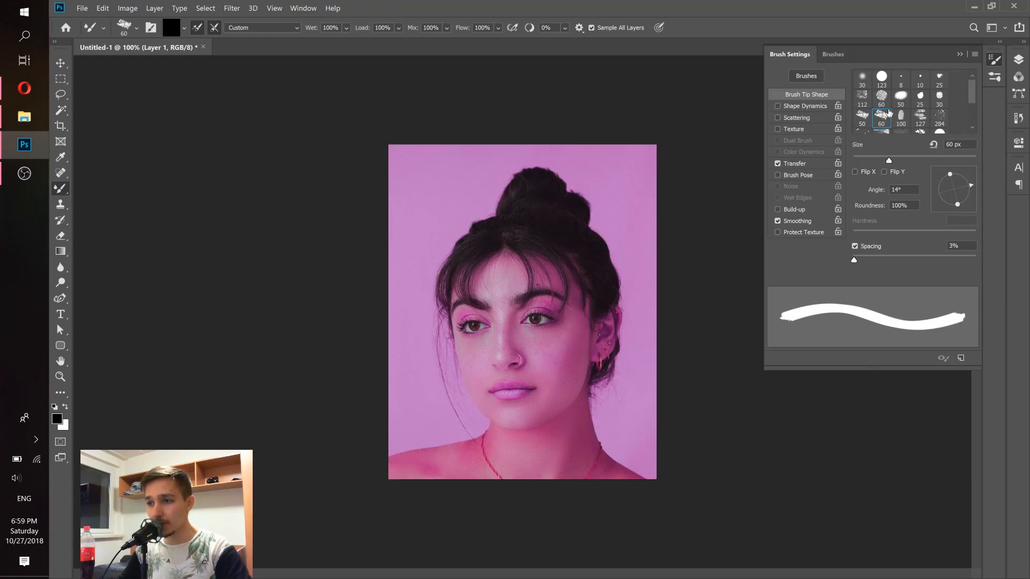
click(102, 29)
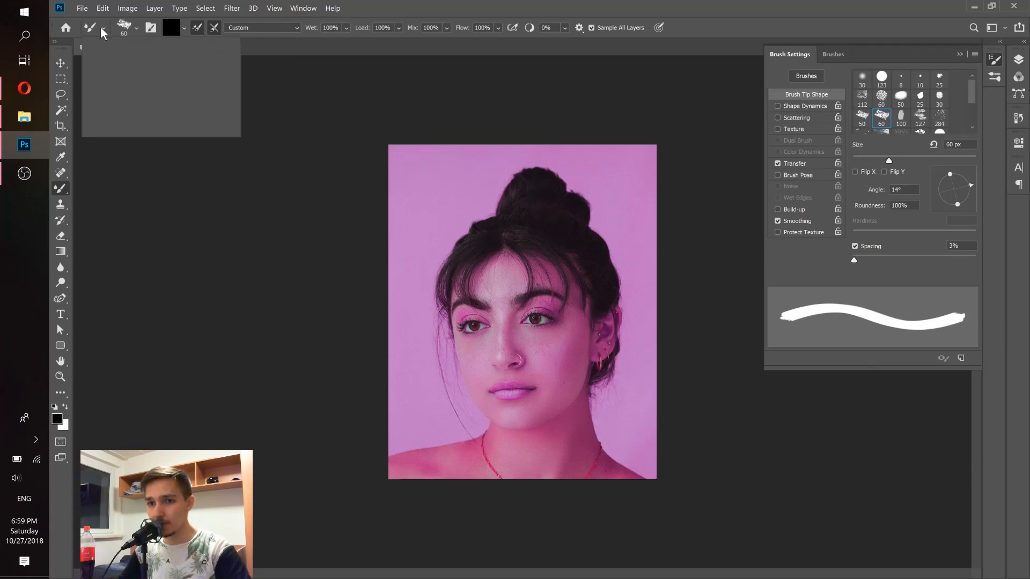
click(137, 28)
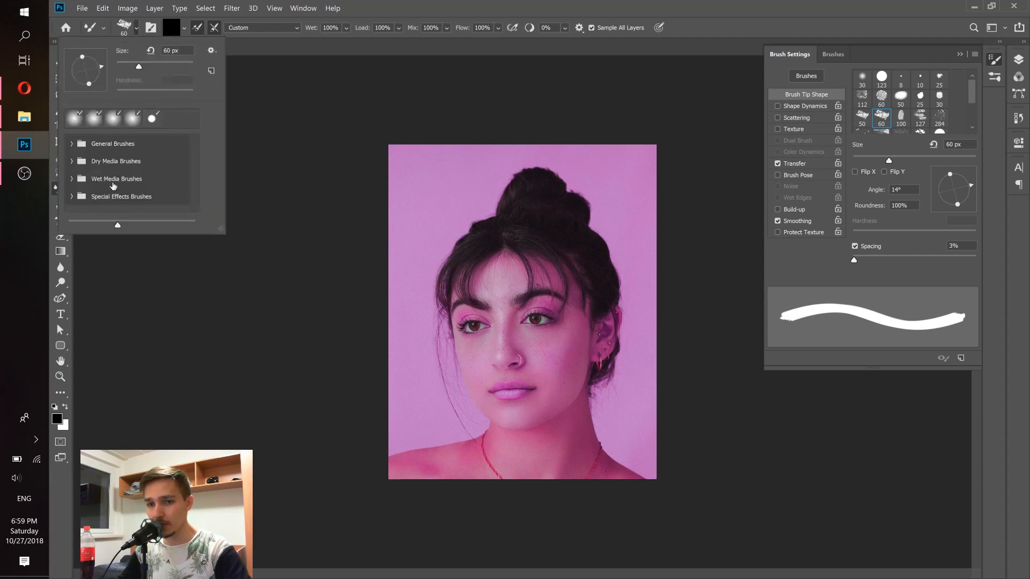
click(650, 5)
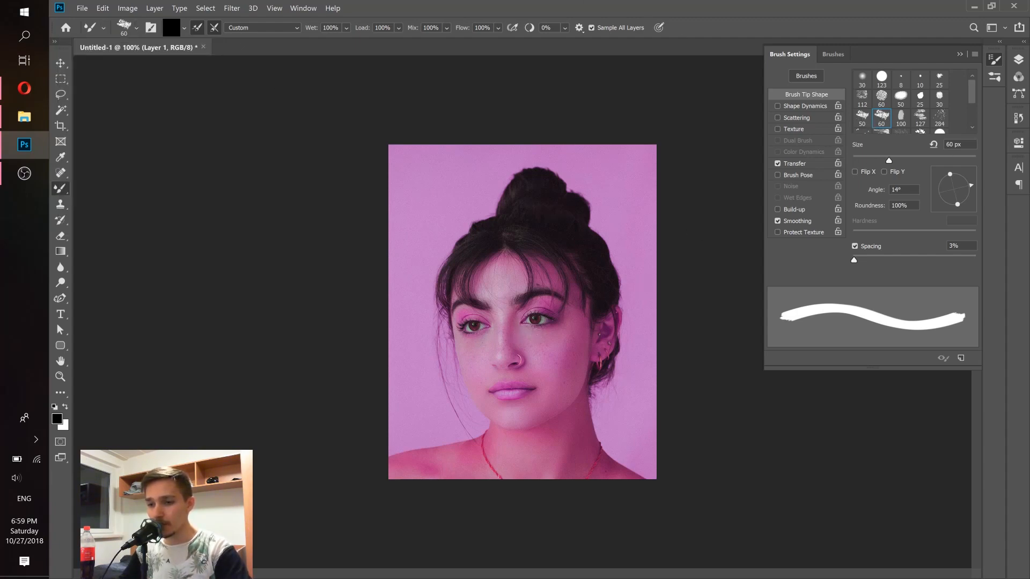
Paint chalk-textured rainbow streaks down the cheek below the eye on the right side of the portrait
drag(532, 328, 547, 378)
drag(550, 325, 552, 379)
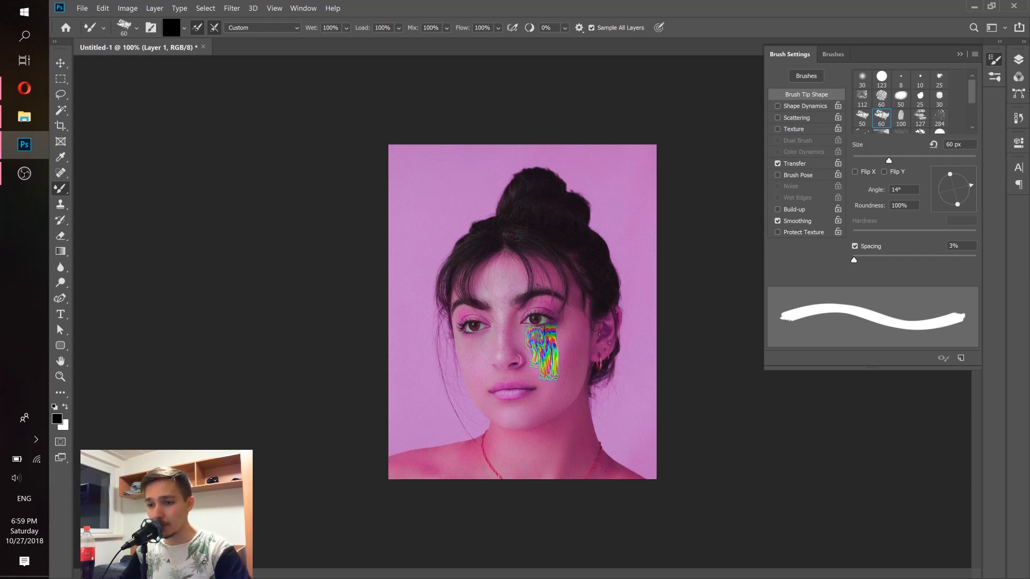
mouse_move(538, 337)
mouse_down()
mouse_move(540, 351)
mouse_move(531, 350)
mouse_move(543, 383)
mouse_up()
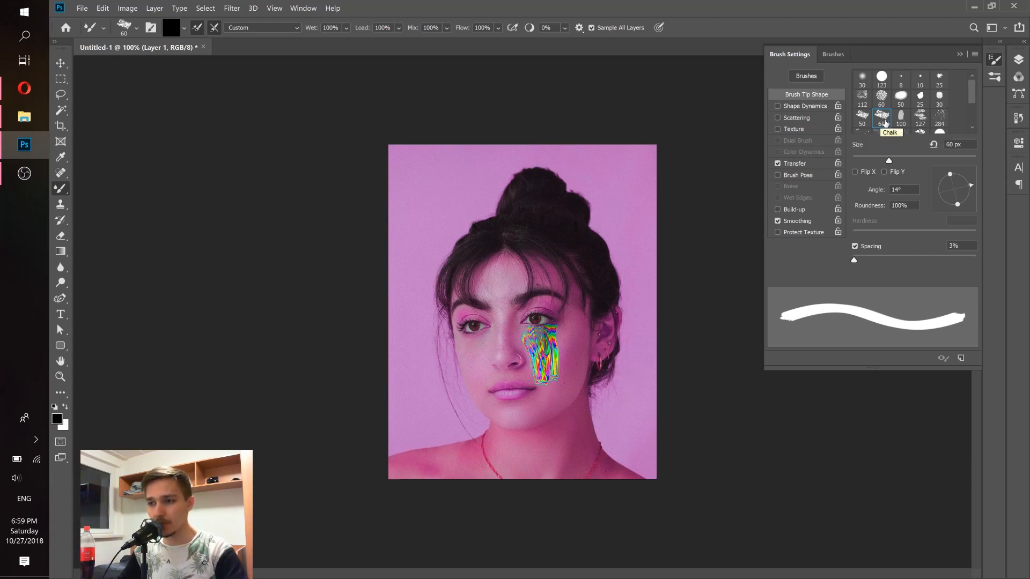
Choose the round textured 60 px brush tip with 8% spacing and paint rainbow streaks below the other eye
click(882, 97)
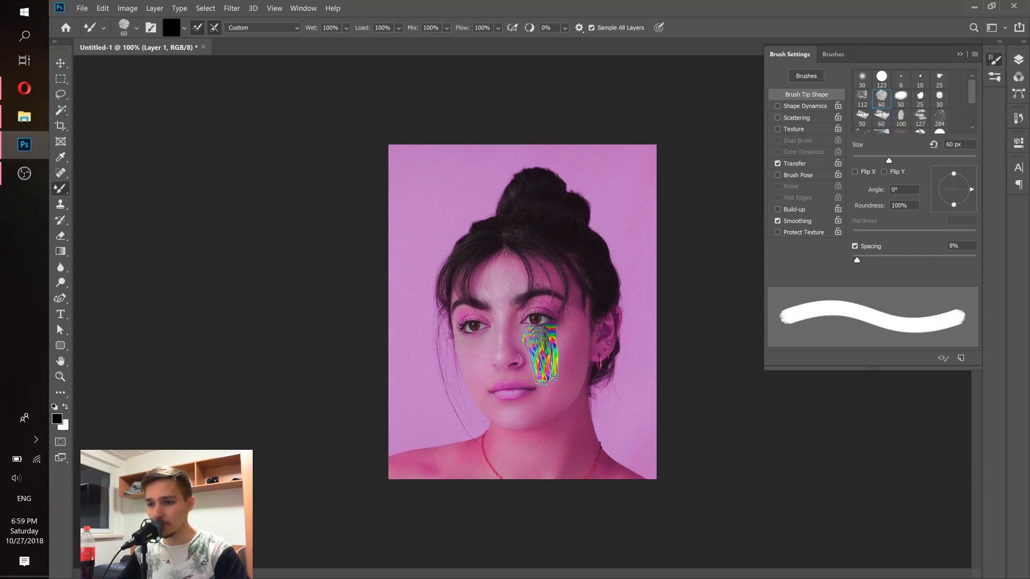
drag(473, 342, 479, 382)
drag(483, 342, 479, 386)
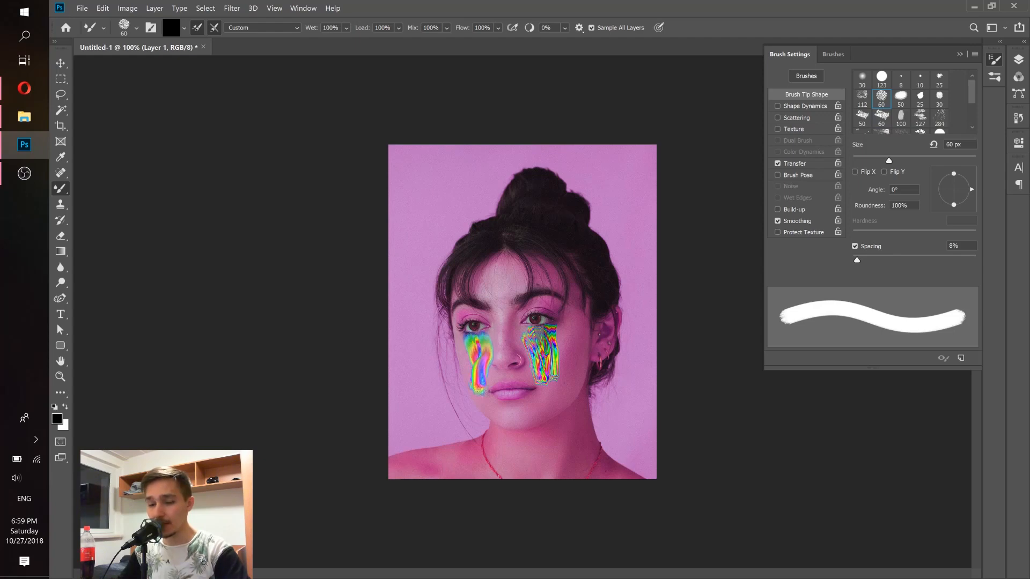
Paint across the cheeks and chin with the 127 px tip, and over the lower face with the 174 px bristle tip
click(920, 118)
mouse_move(575, 330)
mouse_down()
mouse_move(565, 397)
mouse_move(576, 338)
mouse_move(551, 413)
mouse_move(519, 339)
mouse_move(525, 400)
mouse_move(496, 371)
mouse_move(476, 383)
mouse_up()
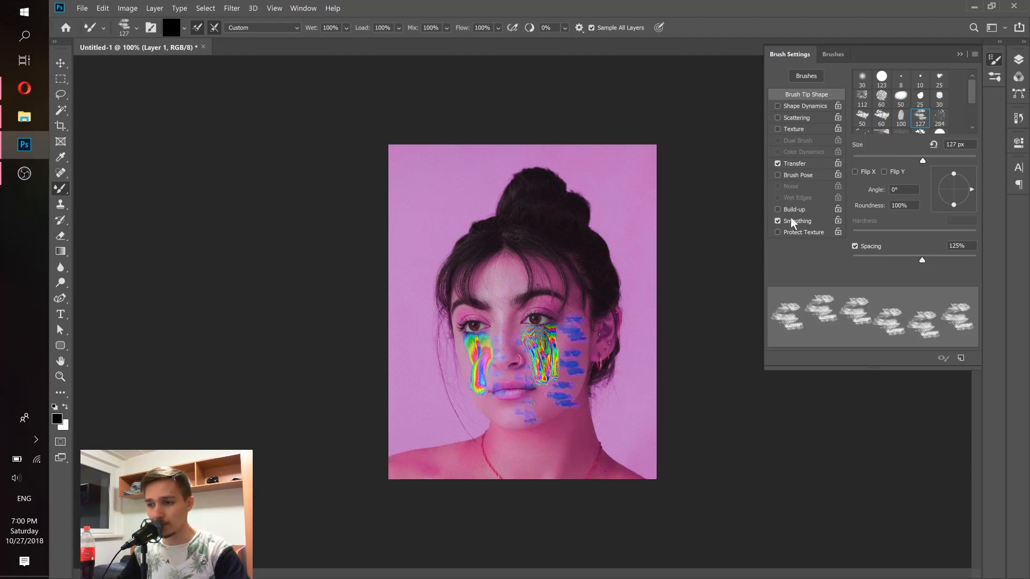
scroll(912, 118, down, 1)
click(883, 119)
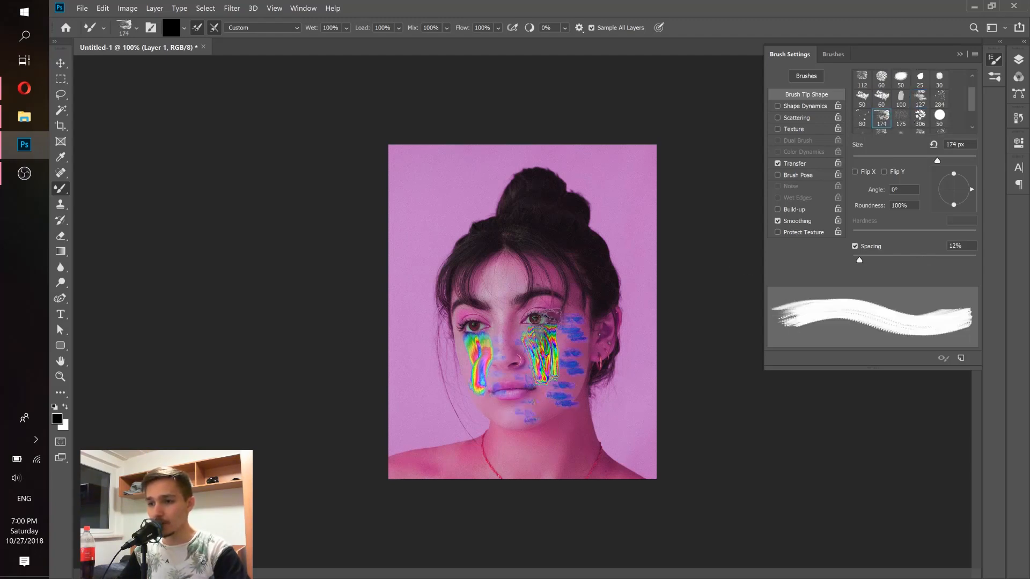
mouse_move(535, 352)
mouse_down()
mouse_move(518, 399)
mouse_move(476, 370)
mouse_move(496, 419)
mouse_up()
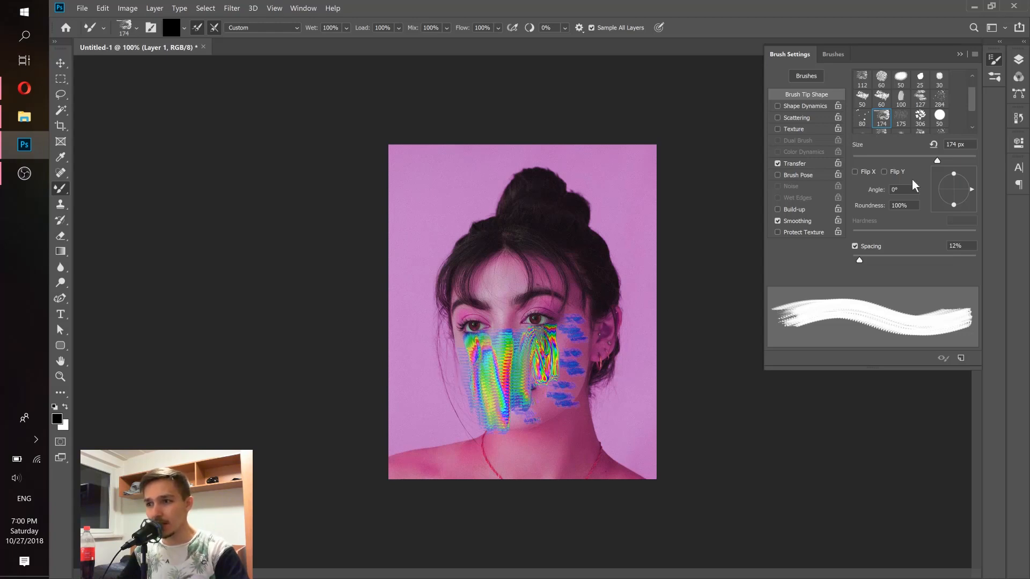
click(1019, 60)
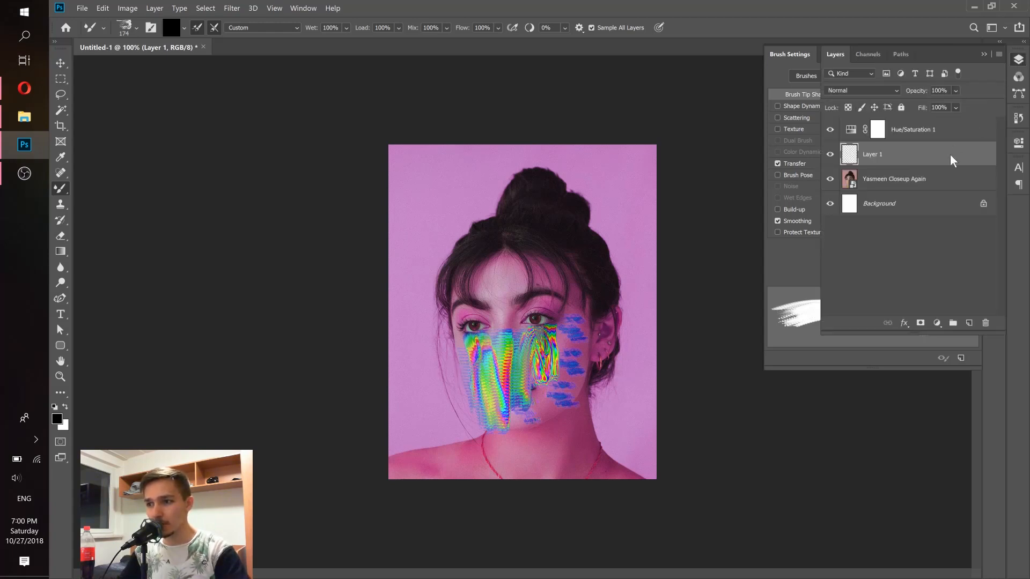
Switch to the Opera browser and examine the Instagram gallery's glitch artworks, including the face portrait lettered "Are you scared"
click(20, 87)
click(719, 9)
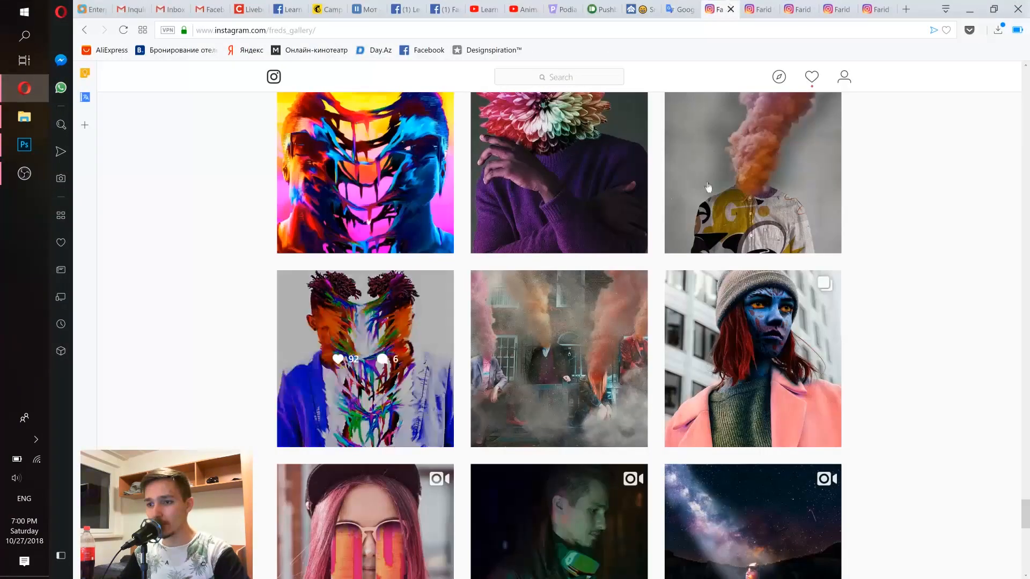
scroll(708, 187, up, 5)
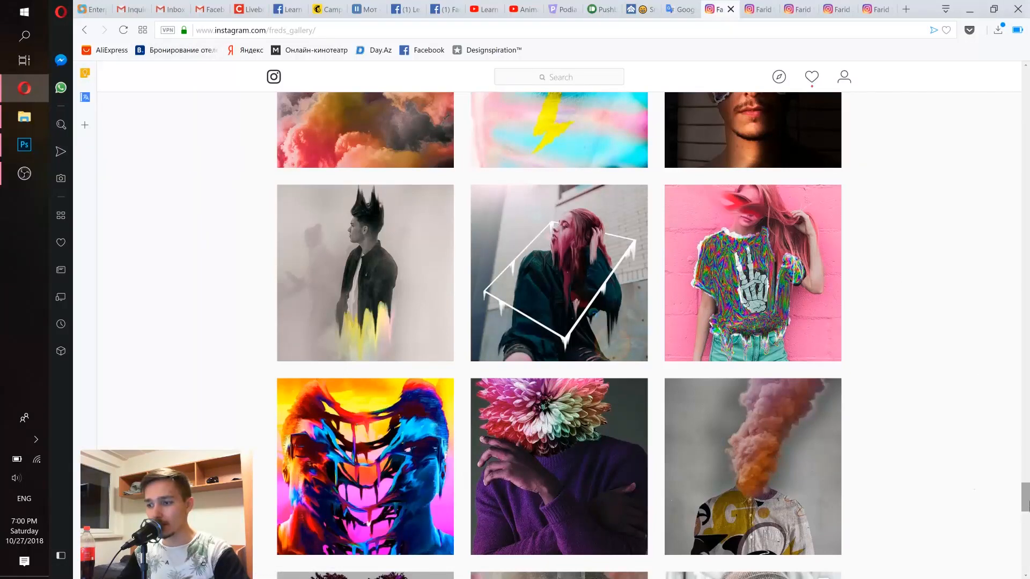
key(ctrl+Tab)
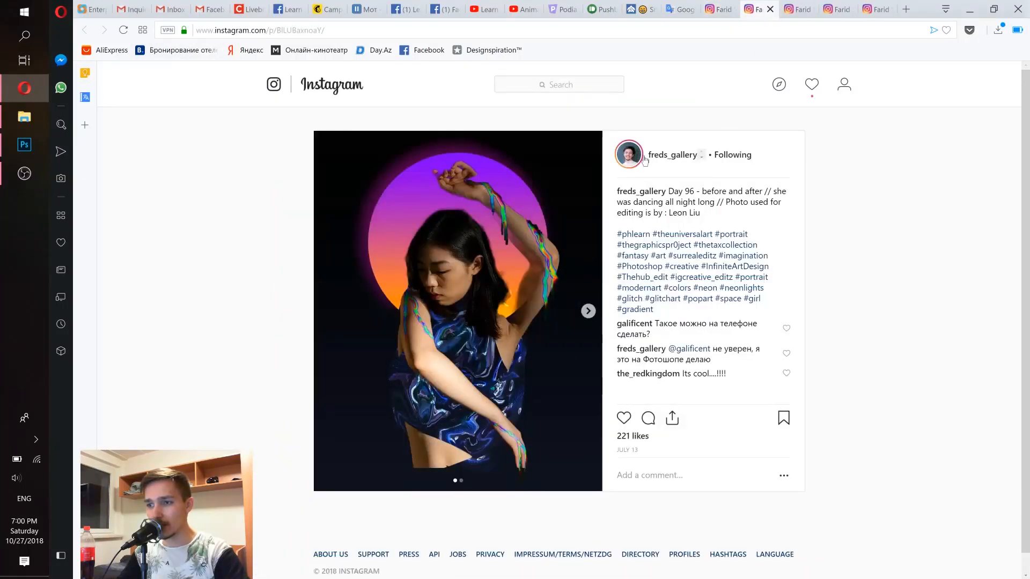
key(ctrl+shift+Tab)
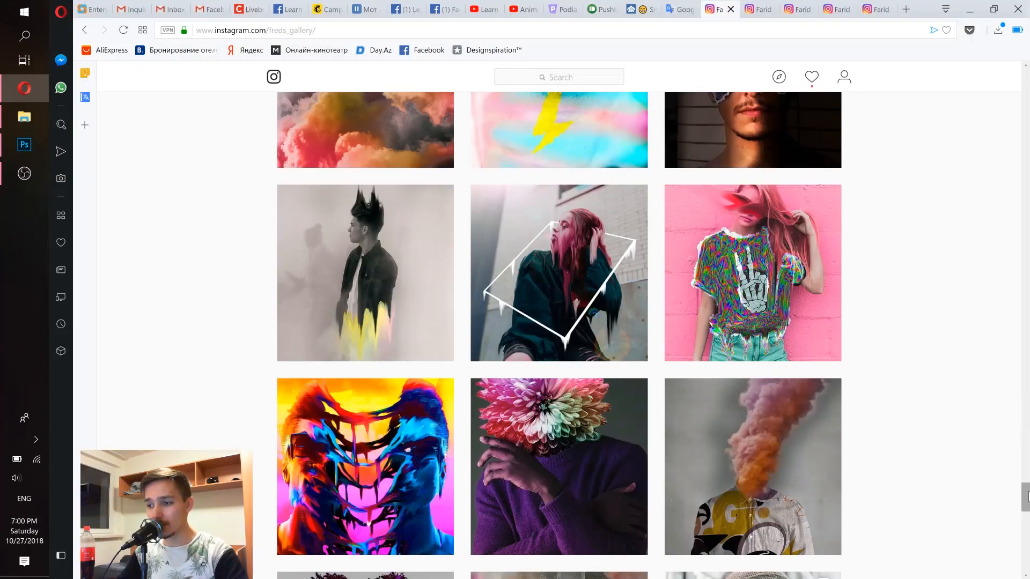
drag(1028, 496, 1027, 137)
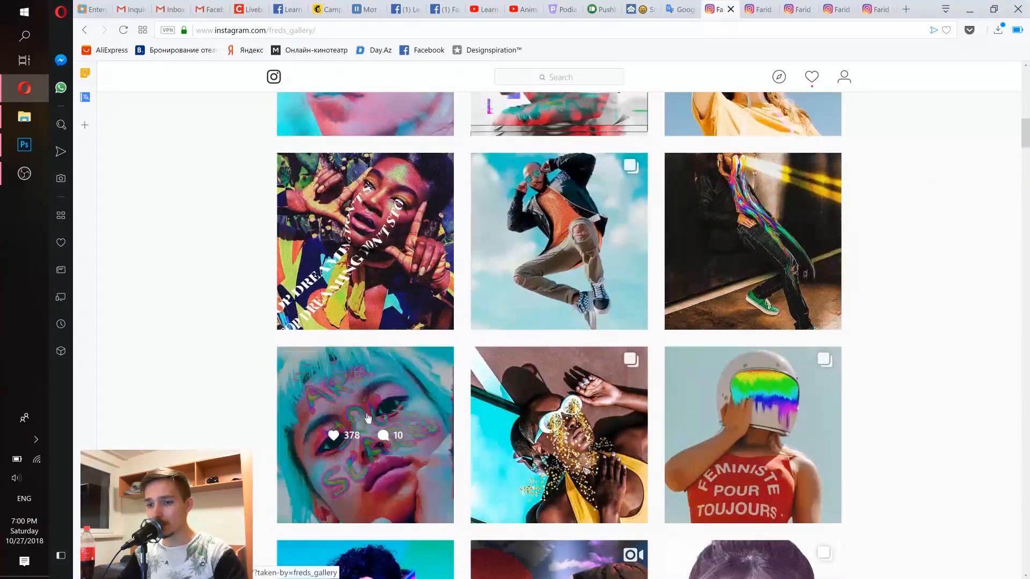
click(384, 424)
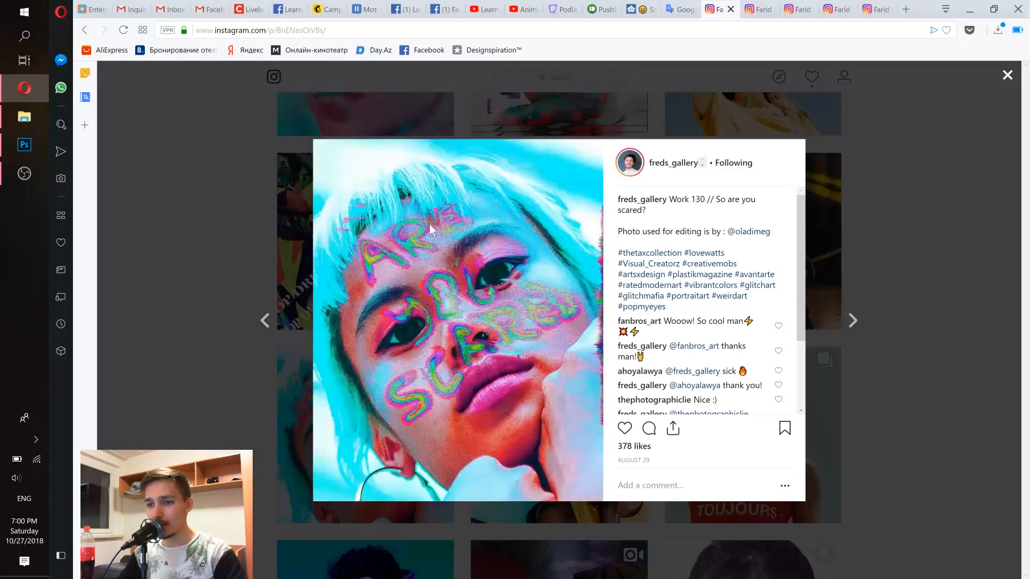
click(142, 272)
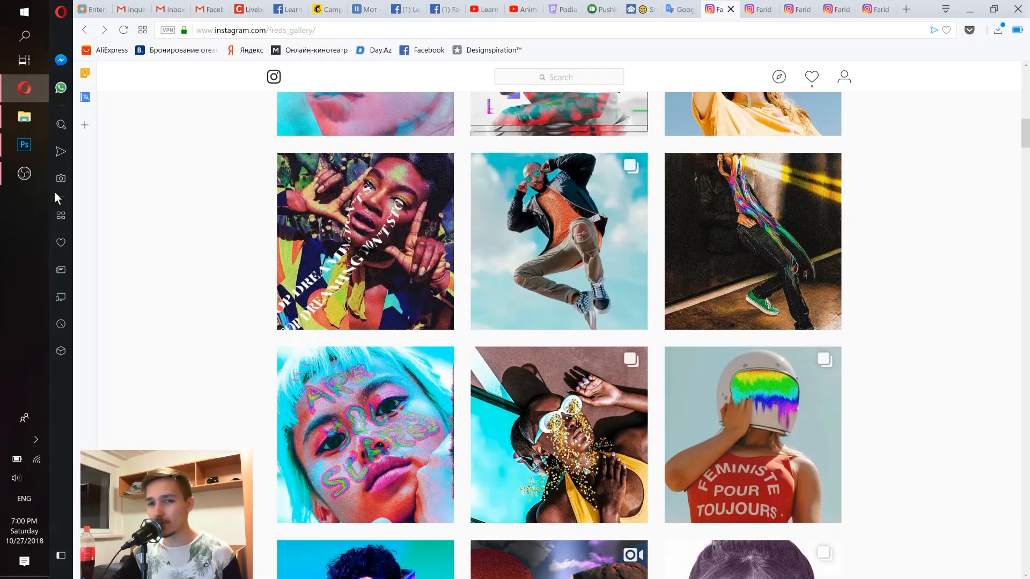
Return to Photoshop and collapse the layer list to uncover the brush settings
click(24, 144)
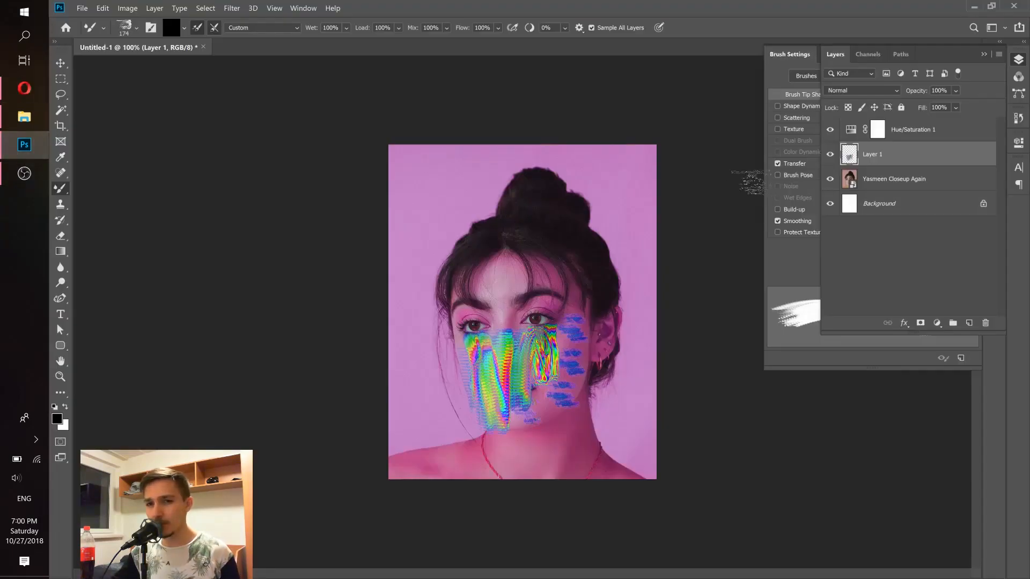
click(983, 55)
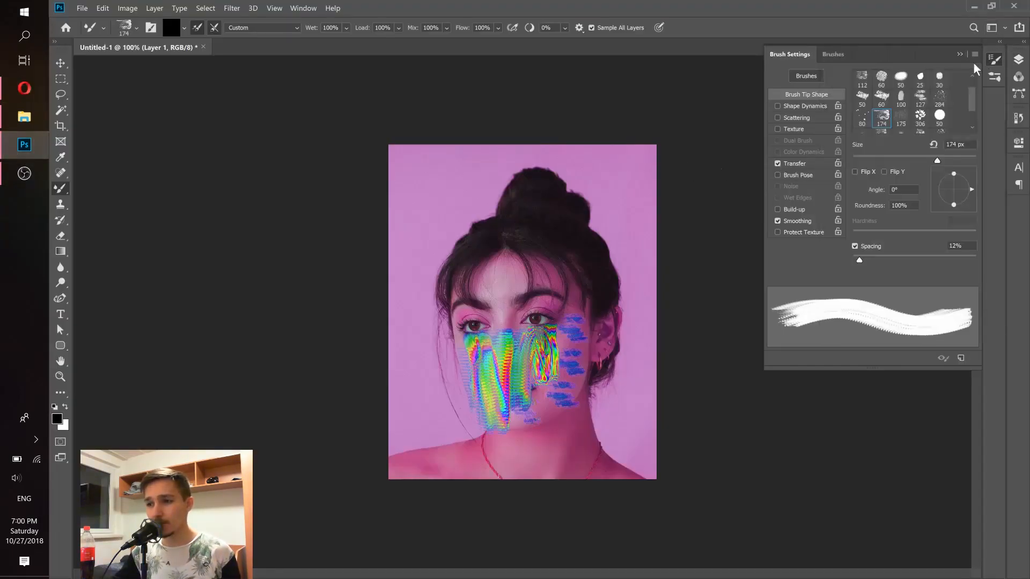